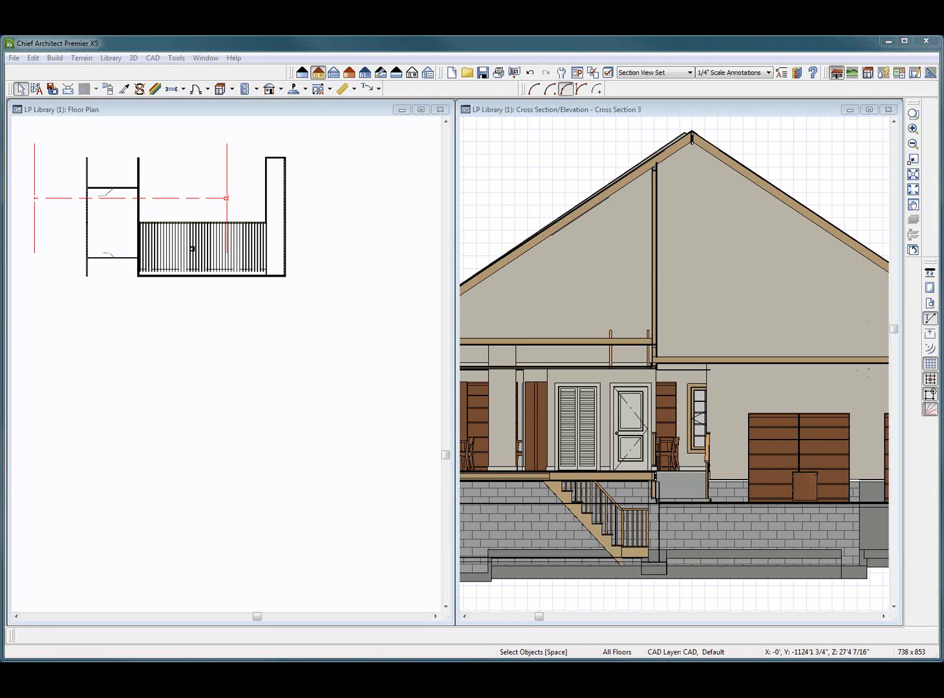
- Maximize the floor plan view and switch it to floor 1 around the children's area
{"action": "left_click", "coordinate": [404, 105]}
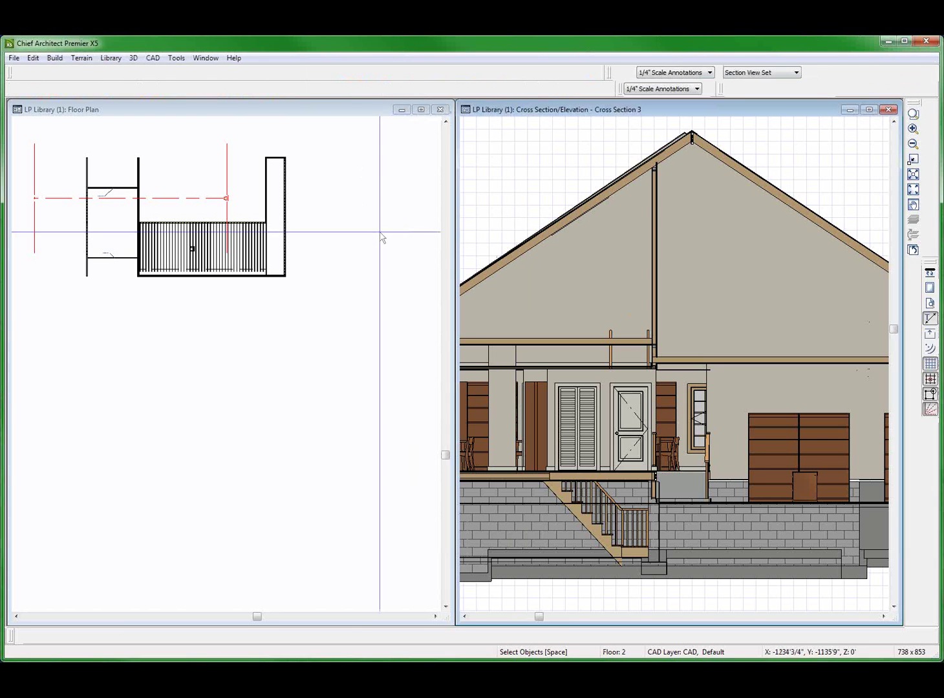
{"action": "left_click", "coordinate": [421, 109]}
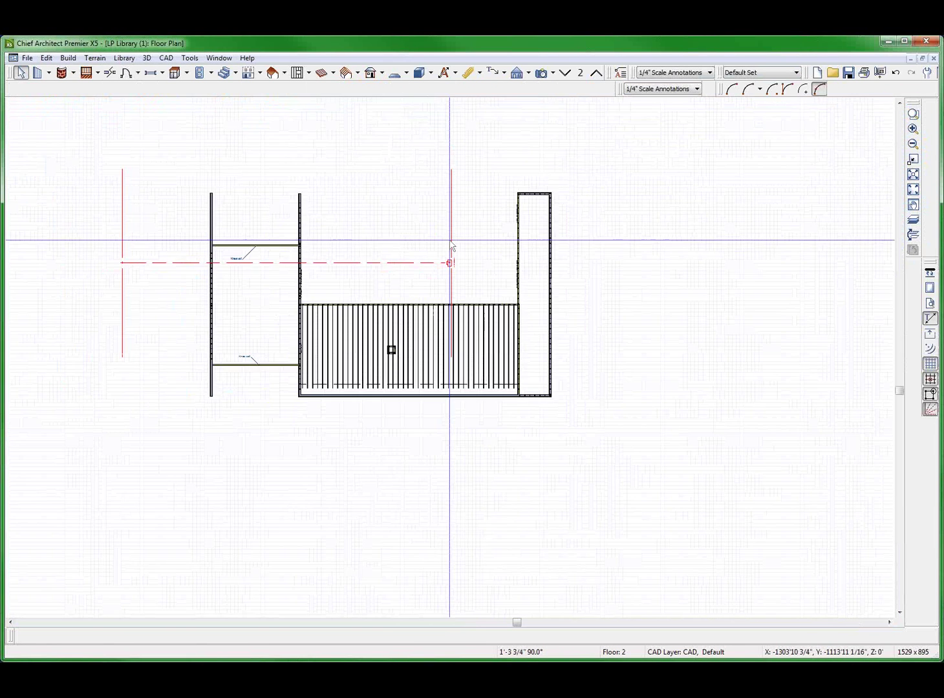
{"action": "left_click", "coordinate": [564, 73]}
{"action": "scroll", "coordinate": [455, 312], "scroll_direction": "up", "scroll_amount": 4}
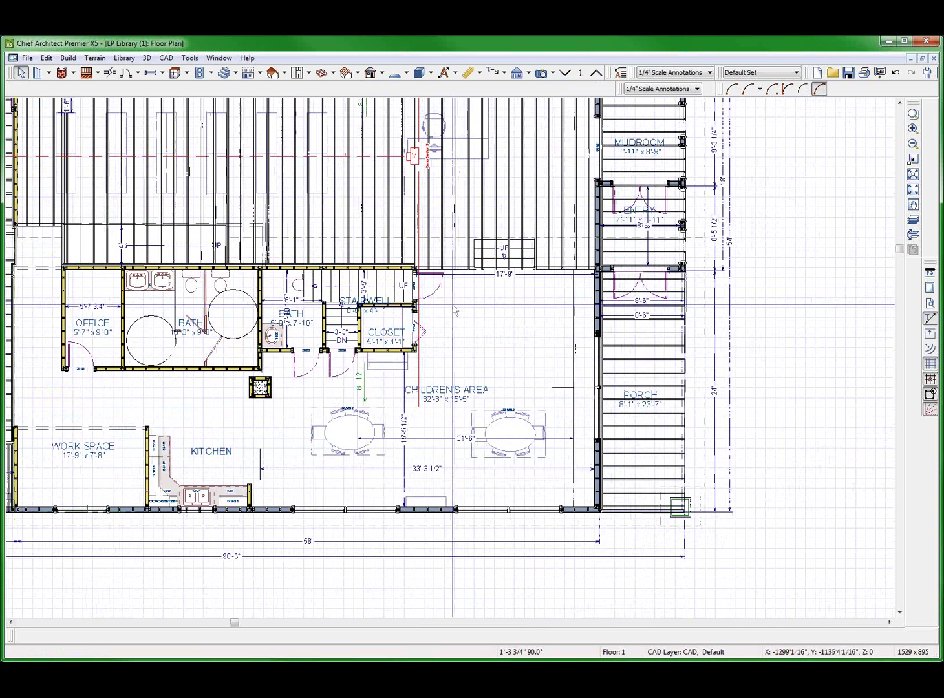
- Check the general settings in the room specification of the collection space and leave them as they are
{"action": "left_click", "coordinate": [552, 364]}
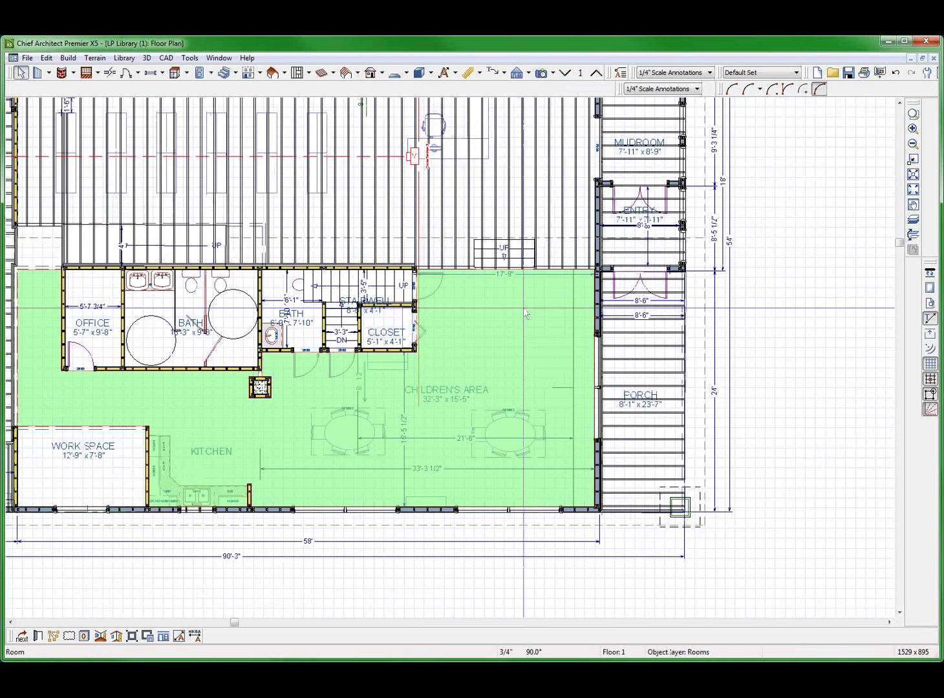
{"action": "left_click", "coordinate": [509, 196]}
{"action": "left_click", "coordinate": [509, 197]}
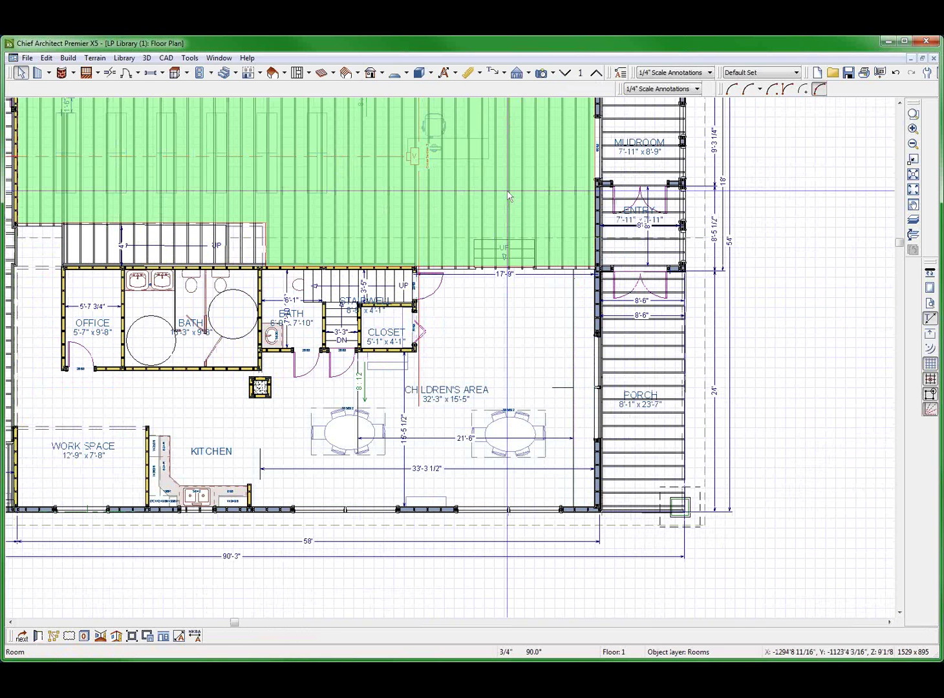
{"action": "double_click", "coordinate": [508, 196]}
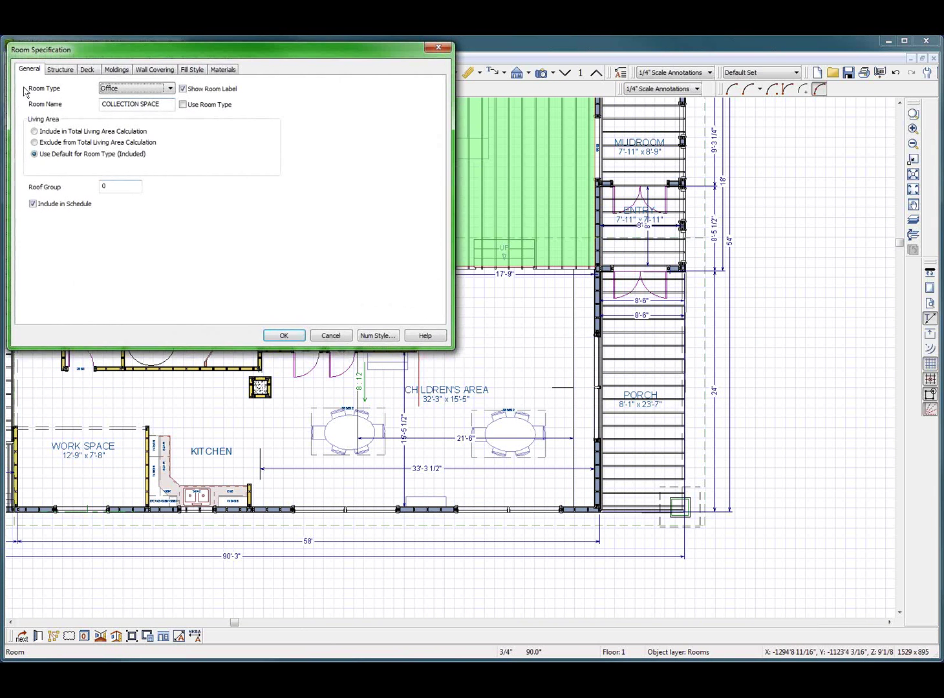
{"action": "left_click", "coordinate": [331, 337]}
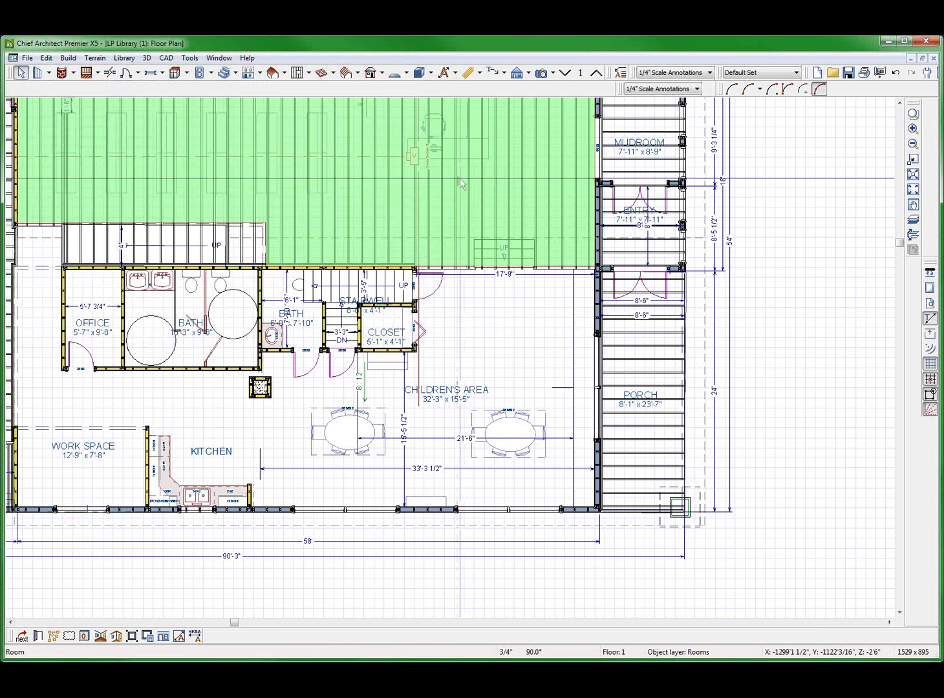
- Check the layer properties of a ceiling joist above the collection space
{"action": "left_click", "coordinate": [496, 172]}
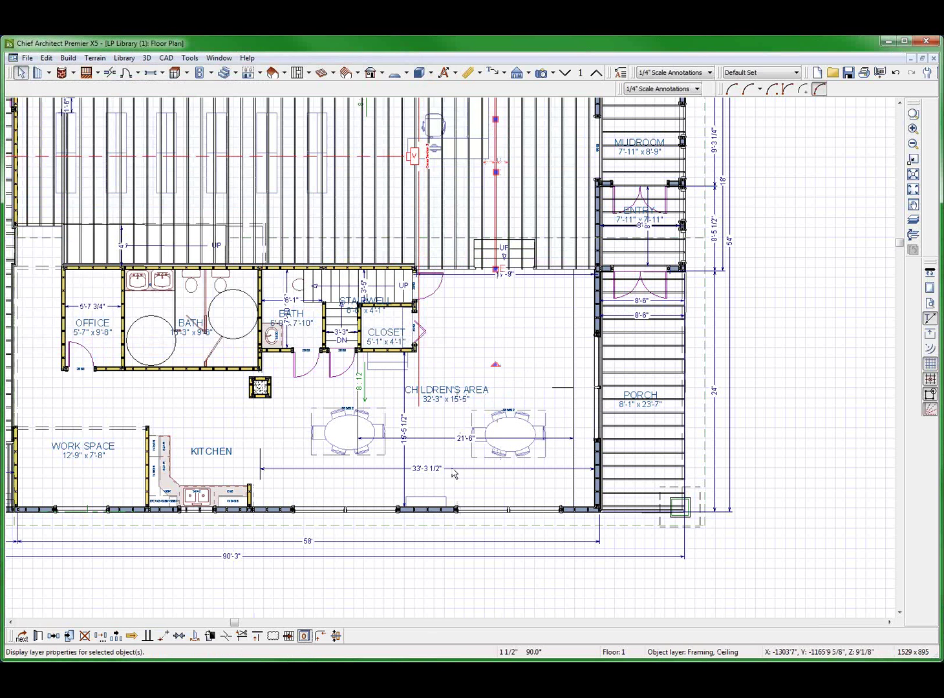
{"action": "left_click", "coordinate": [304, 636]}
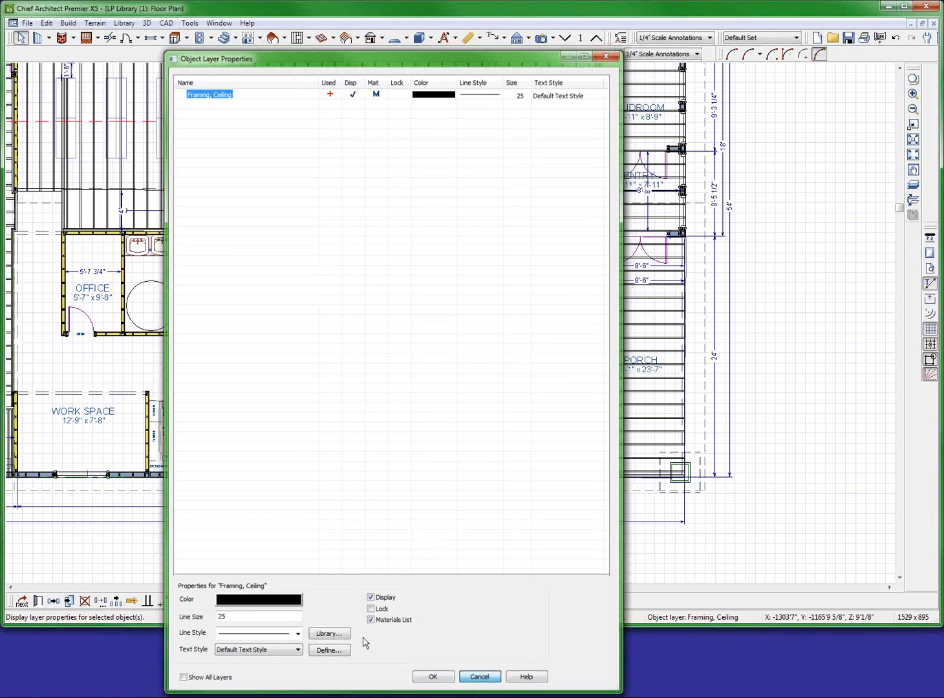
{"action": "left_click", "coordinate": [479, 676]}
- Go up to floor 2 and examine the joist-filled room above the children's area
{"action": "left_click", "coordinate": [517, 362]}
{"action": "scroll", "coordinate": [696, 530], "scroll_direction": "down", "scroll_amount": 2}
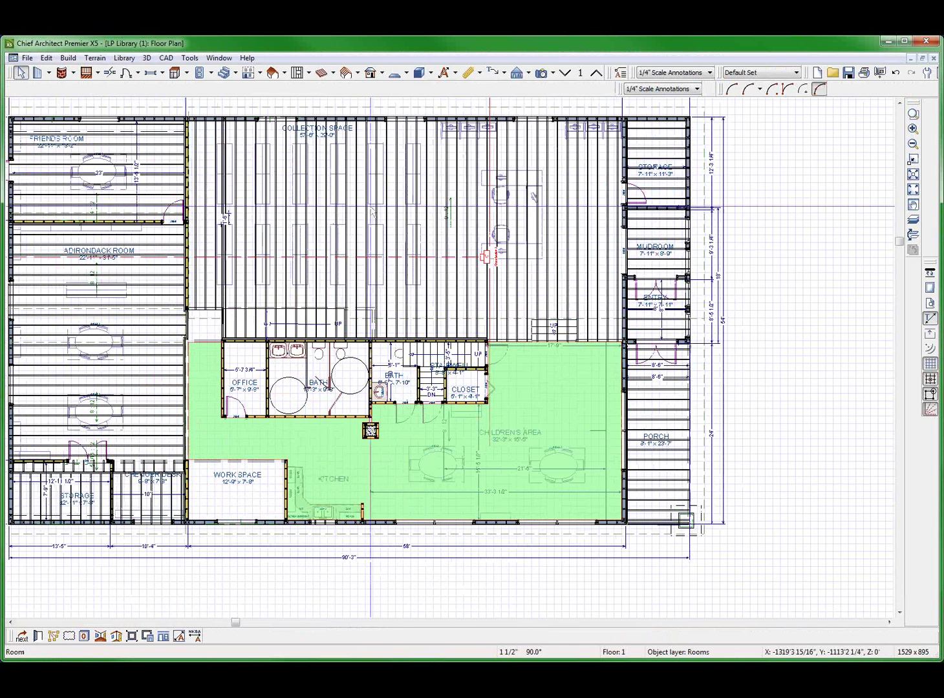
{"action": "left_click", "coordinate": [596, 72]}
{"action": "left_click", "coordinate": [584, 407]}
{"action": "left_click", "coordinate": [504, 397]}
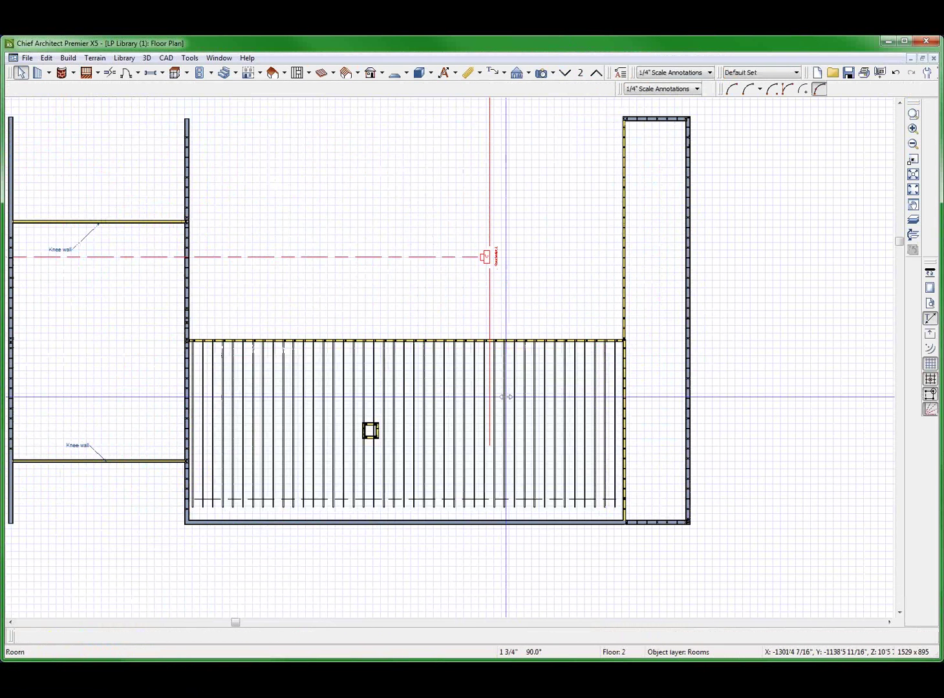
{"action": "key", "text": "Tab"}
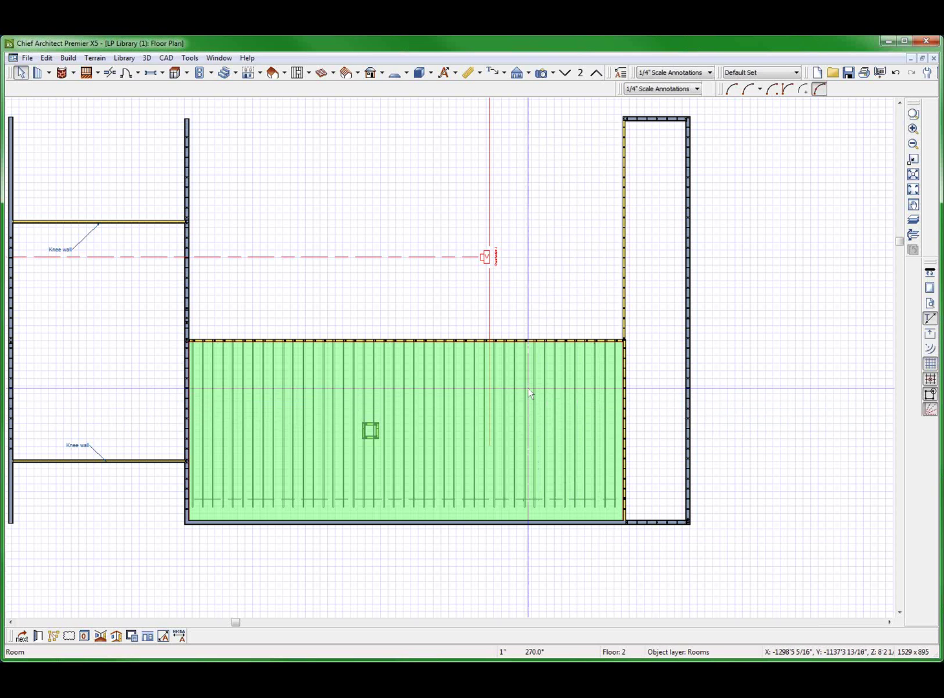
{"action": "key", "text": "Escape"}
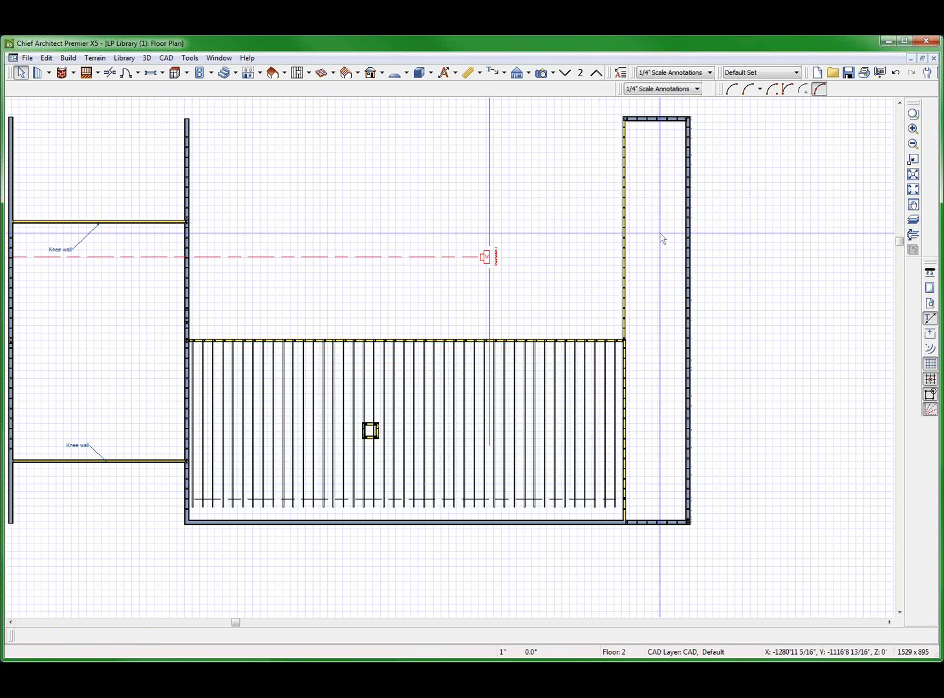
- Inspect the room with joists on floor 2 and the long exterior wall along its outer edge
{"action": "scroll", "coordinate": [859, 488], "scroll_direction": "down", "scroll_amount": 2}
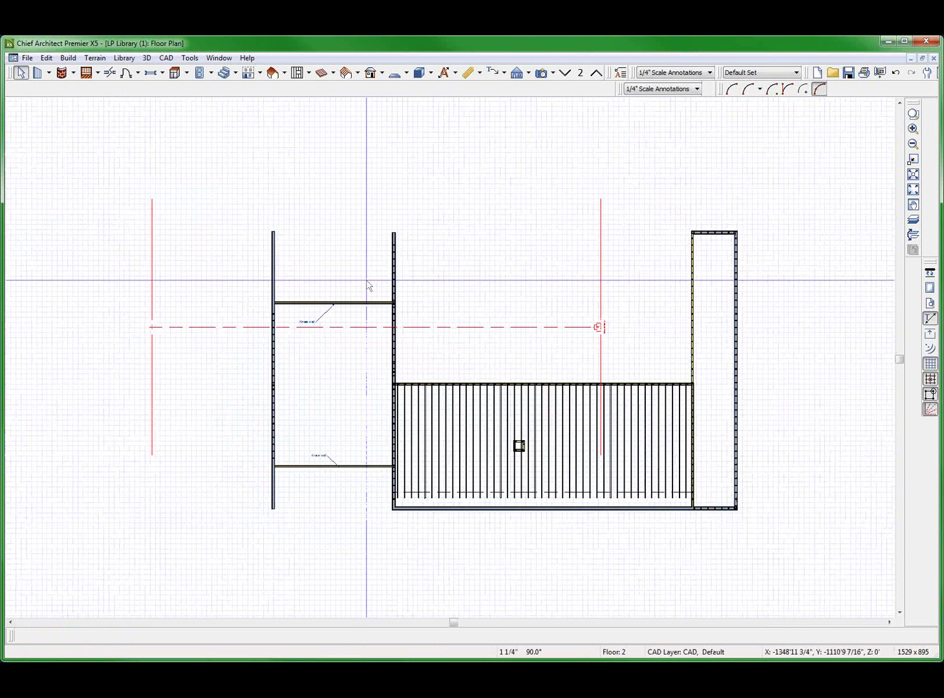
{"action": "scroll", "coordinate": [532, 504], "scroll_direction": "up", "scroll_amount": 2}
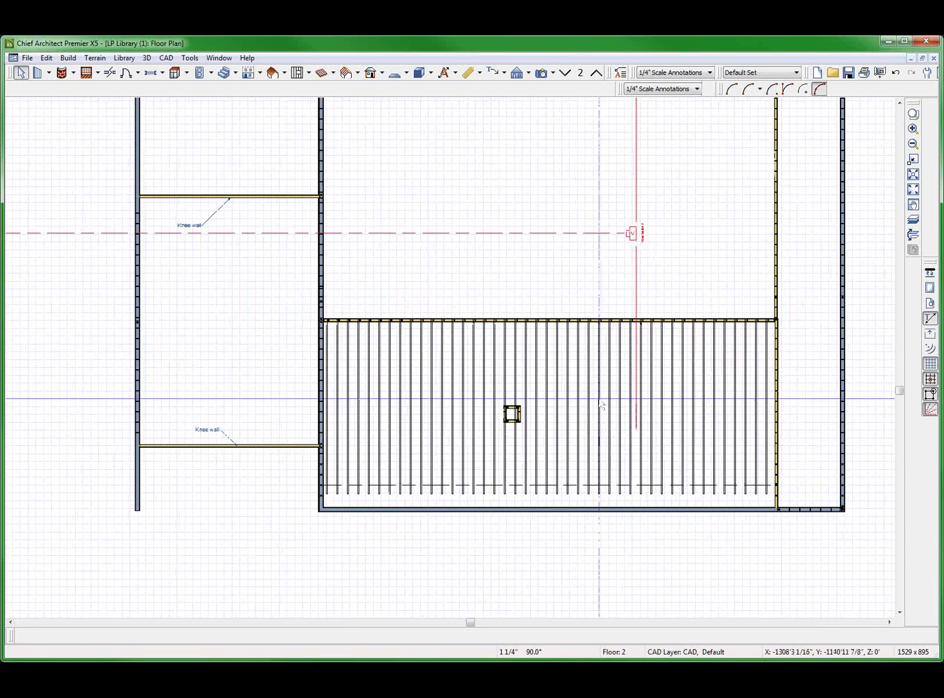
{"action": "left_click", "coordinate": [599, 405]}
{"action": "left_click", "coordinate": [599, 404]}
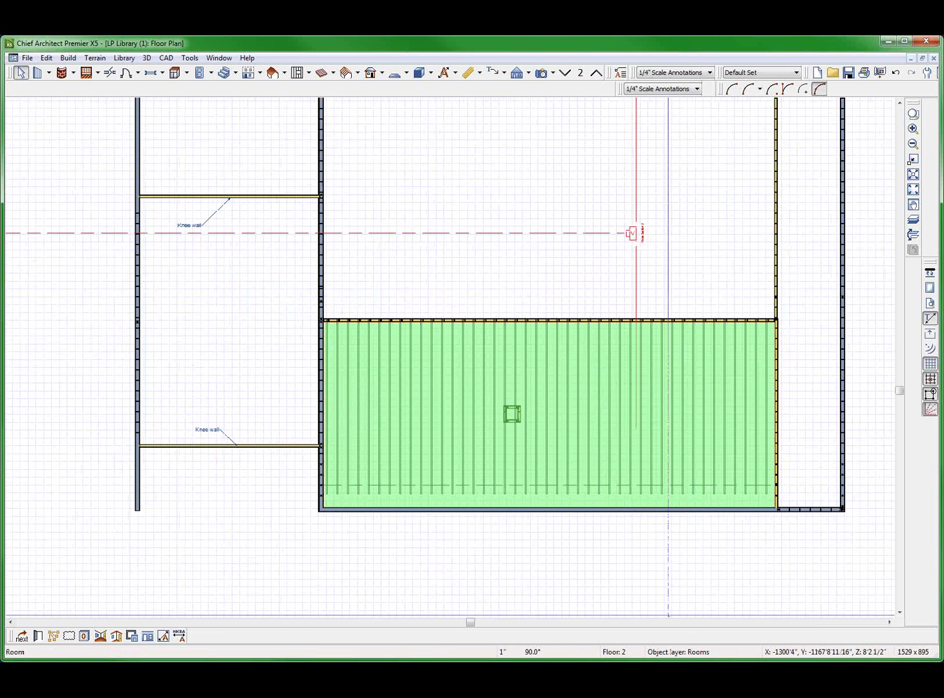
{"action": "left_click", "coordinate": [676, 552]}
{"action": "double_click", "coordinate": [698, 511]}
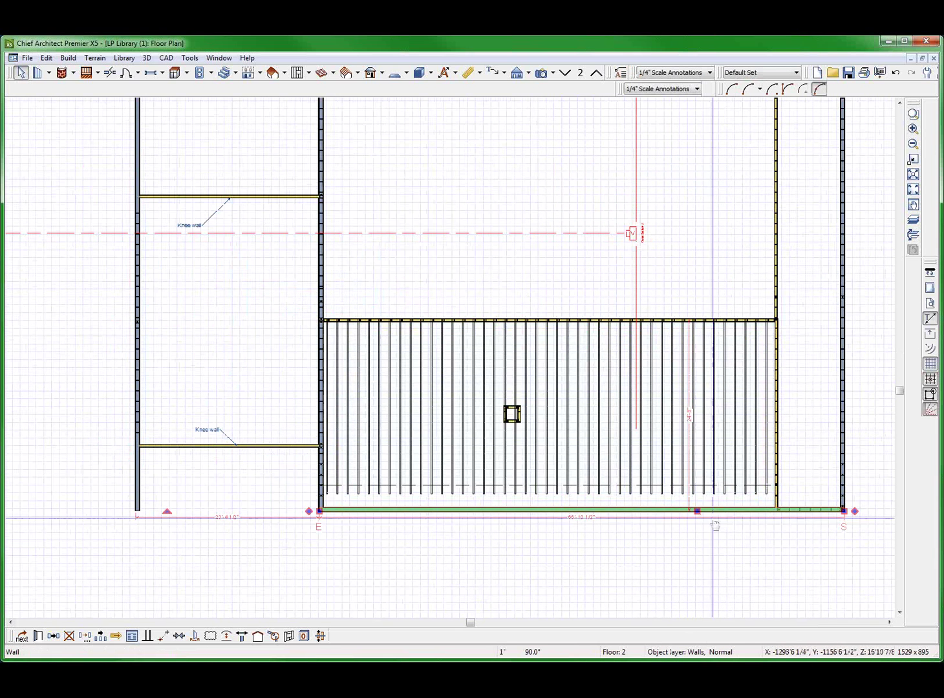
- Rebuild the framing and display the whole floor 1 plan
{"action": "left_click", "coordinate": [68, 165]}
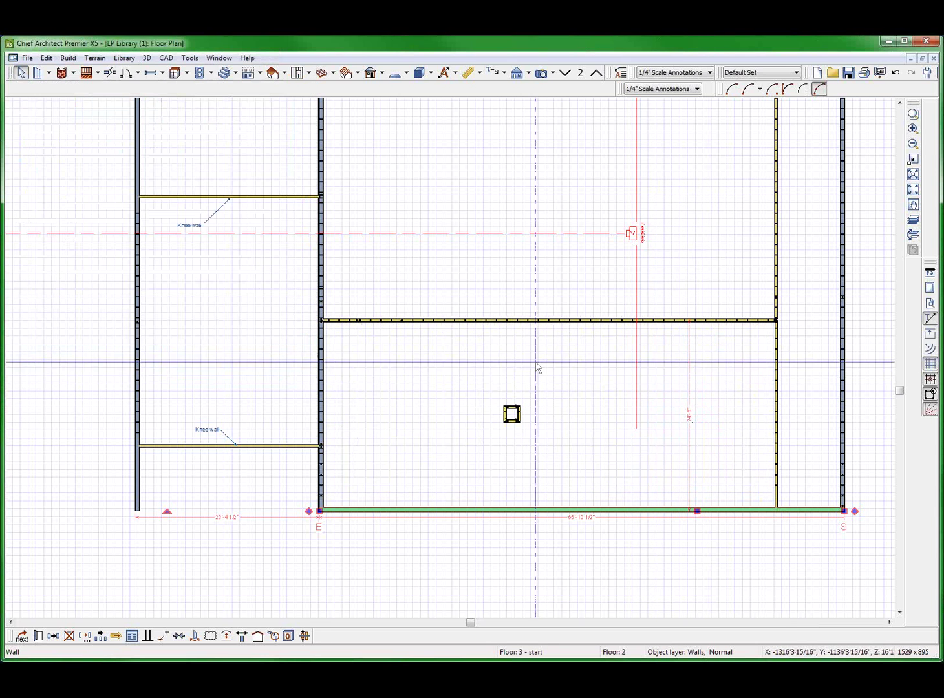
{"action": "left_click", "coordinate": [566, 73]}
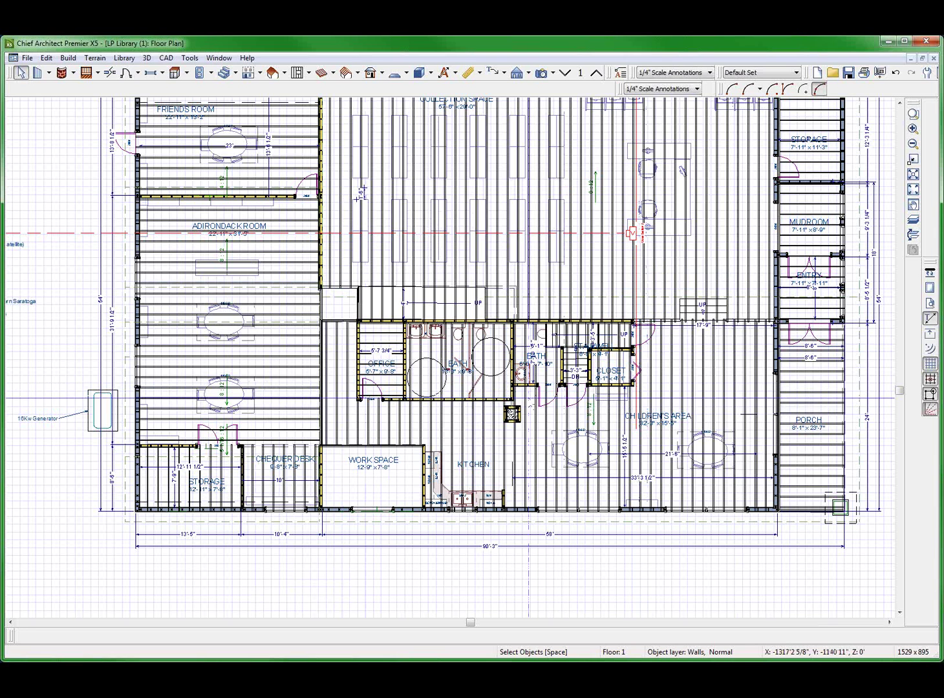
{"action": "scroll", "coordinate": [610, 432], "scroll_direction": "down", "scroll_amount": 3}
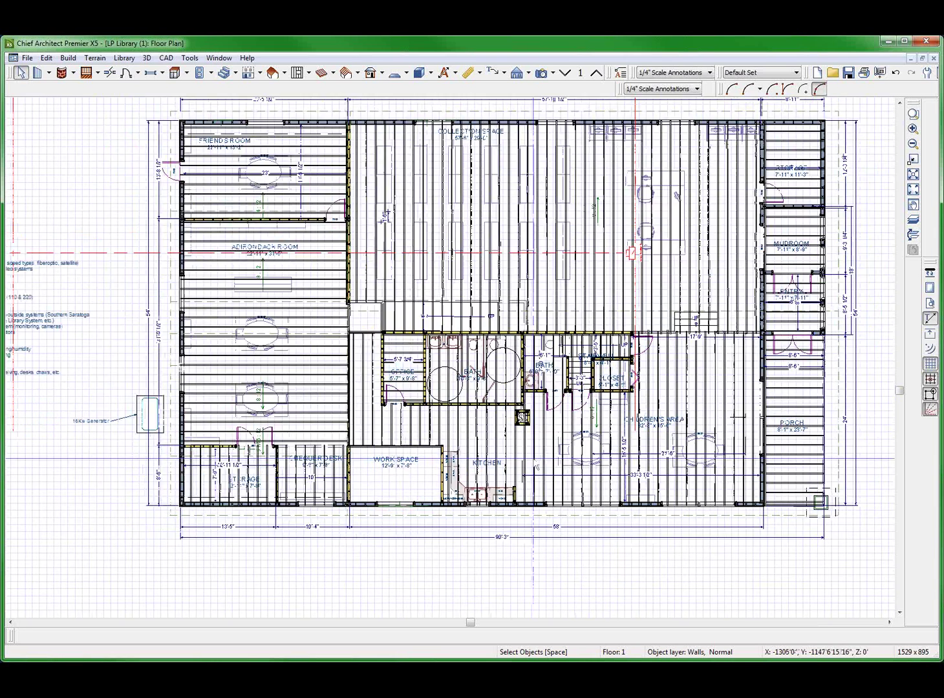
{"action": "scroll", "coordinate": [610, 431], "scroll_direction": "up", "scroll_amount": 3}
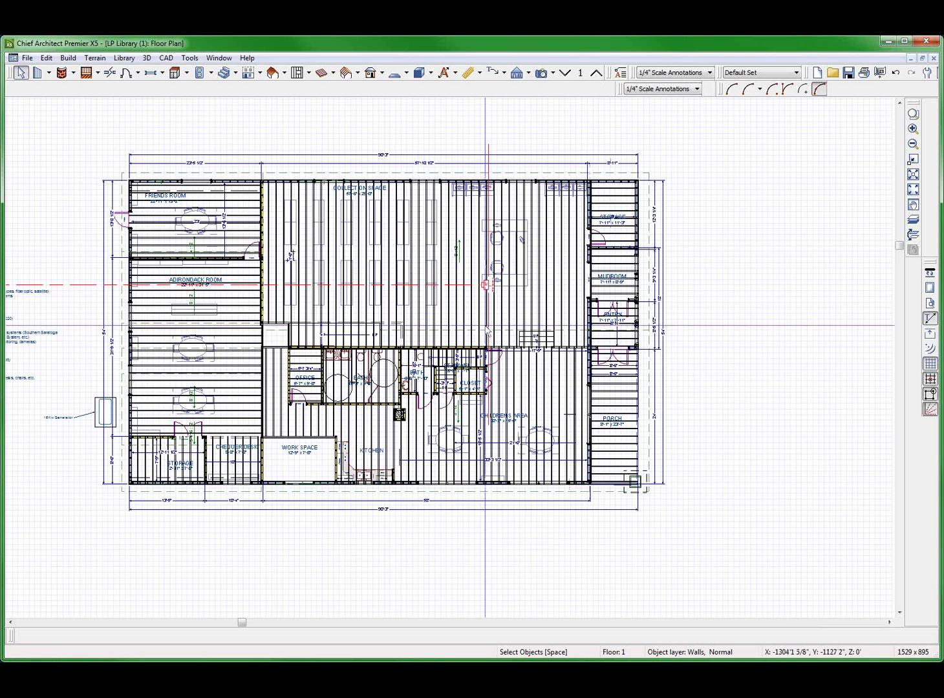
- Create a cross section through the collection space and children's area, looking toward the Adirondack room
{"action": "key", "text": "shift+4"}
{"action": "left_click_drag", "start_coordinate": [532, 296], "coordinate": [353, 289]}
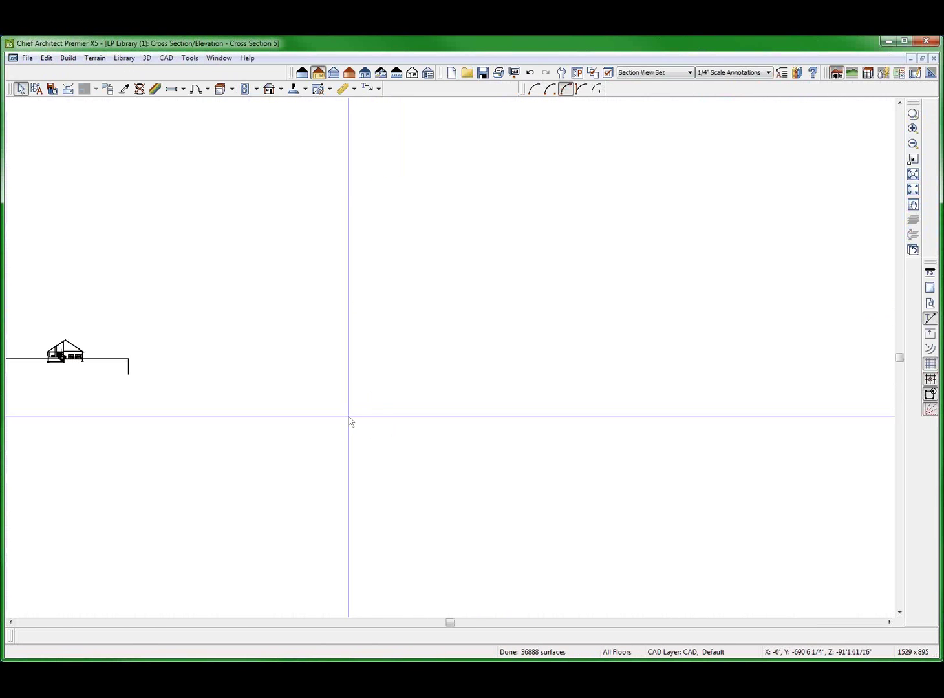
{"action": "scroll", "coordinate": [141, 368], "scroll_direction": "up", "scroll_amount": 12}
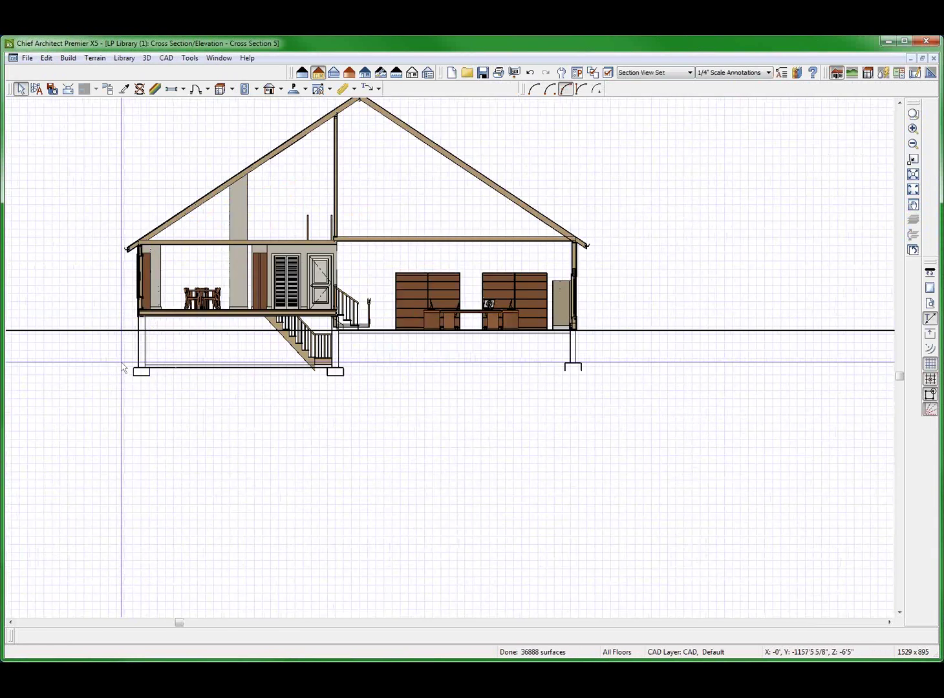
- Examine the floor rim, sill and eave framing at the exterior wall beside the children's area in the section
{"action": "scroll", "coordinate": [123, 148], "scroll_direction": "up", "scroll_amount": 4}
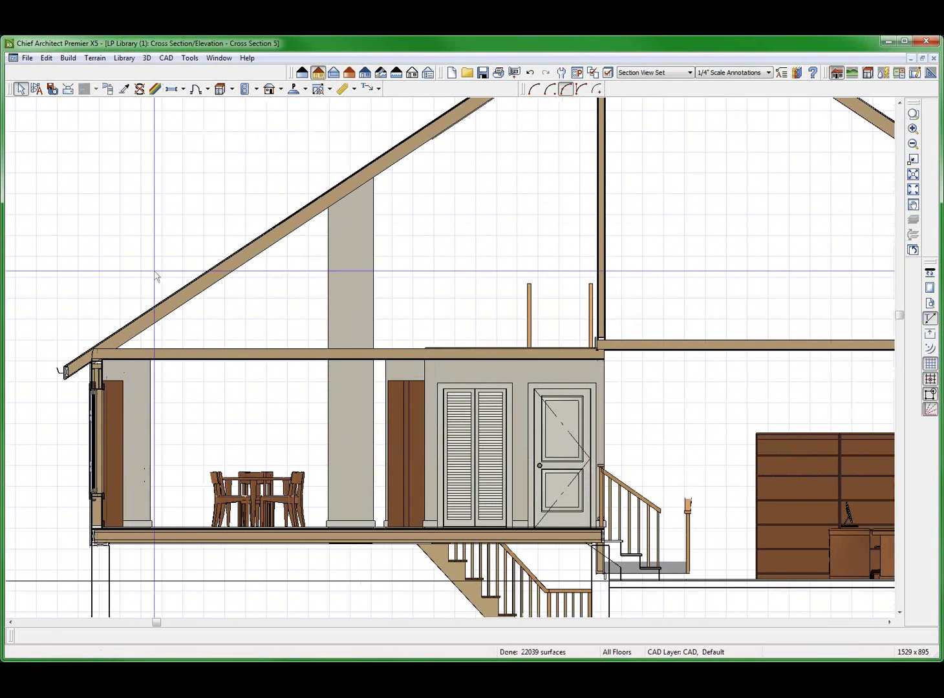
{"action": "scroll", "coordinate": [93, 501], "scroll_direction": "up", "scroll_amount": 2}
{"action": "scroll", "coordinate": [372, 526], "scroll_direction": "up", "scroll_amount": 3}
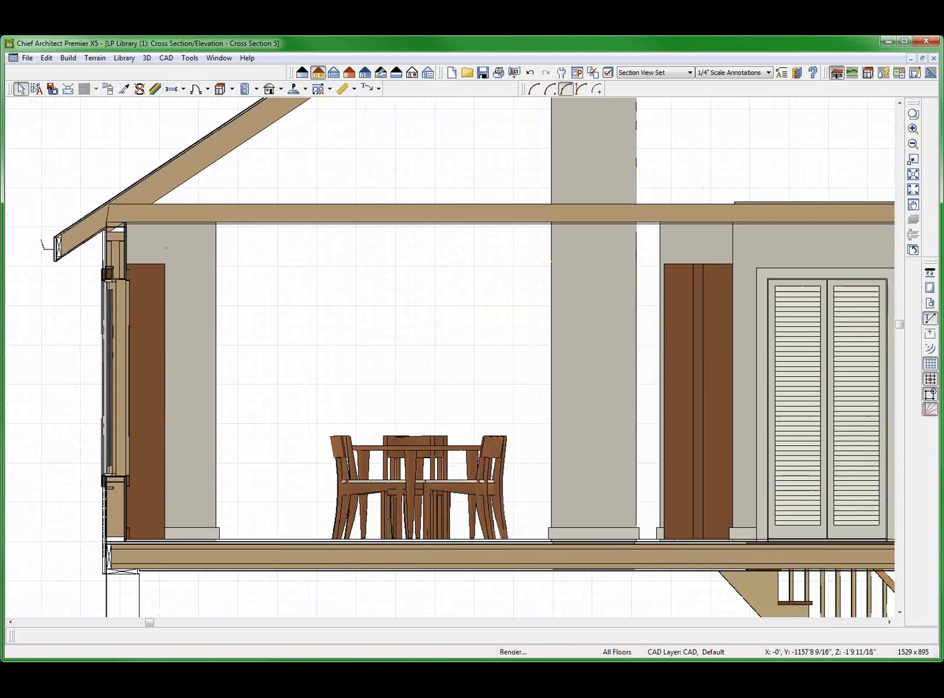
{"action": "scroll", "coordinate": [136, 538], "scroll_direction": "up", "scroll_amount": 4}
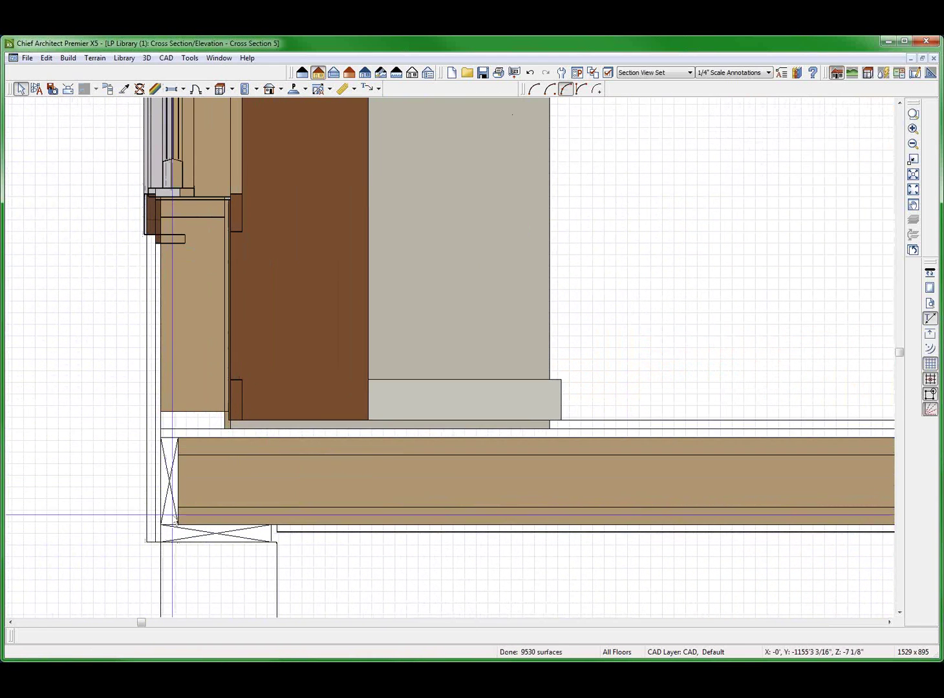
{"action": "scroll", "coordinate": [175, 642], "scroll_direction": "down", "scroll_amount": 2}
{"action": "scroll", "coordinate": [172, 497], "scroll_direction": "up", "scroll_amount": 2}
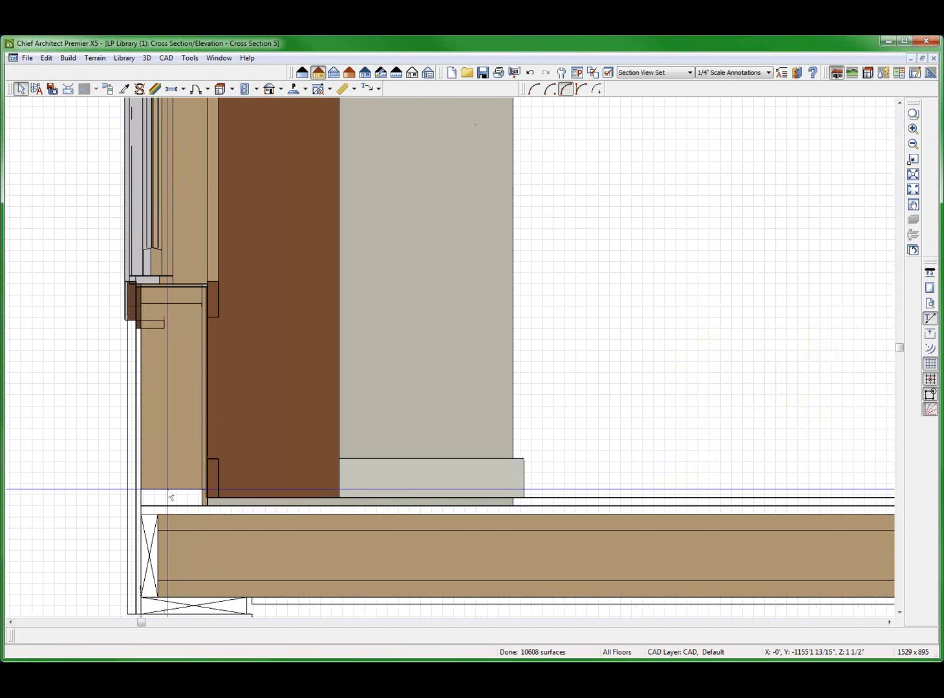
{"action": "scroll", "coordinate": [171, 497], "scroll_direction": "down", "scroll_amount": 3}
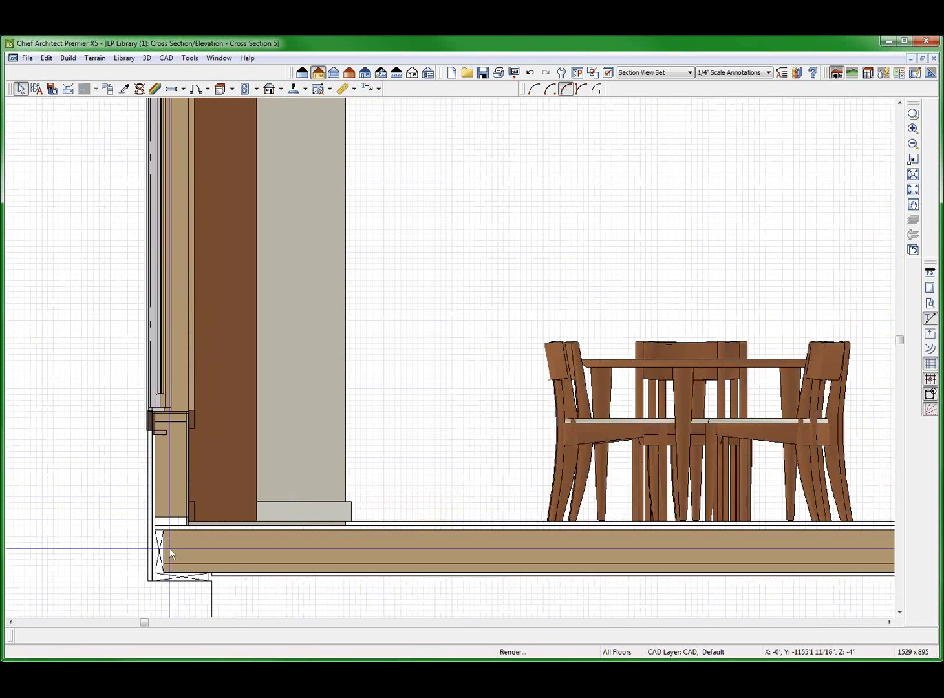
{"action": "scroll", "coordinate": [176, 302], "scroll_direction": "up", "scroll_amount": 3}
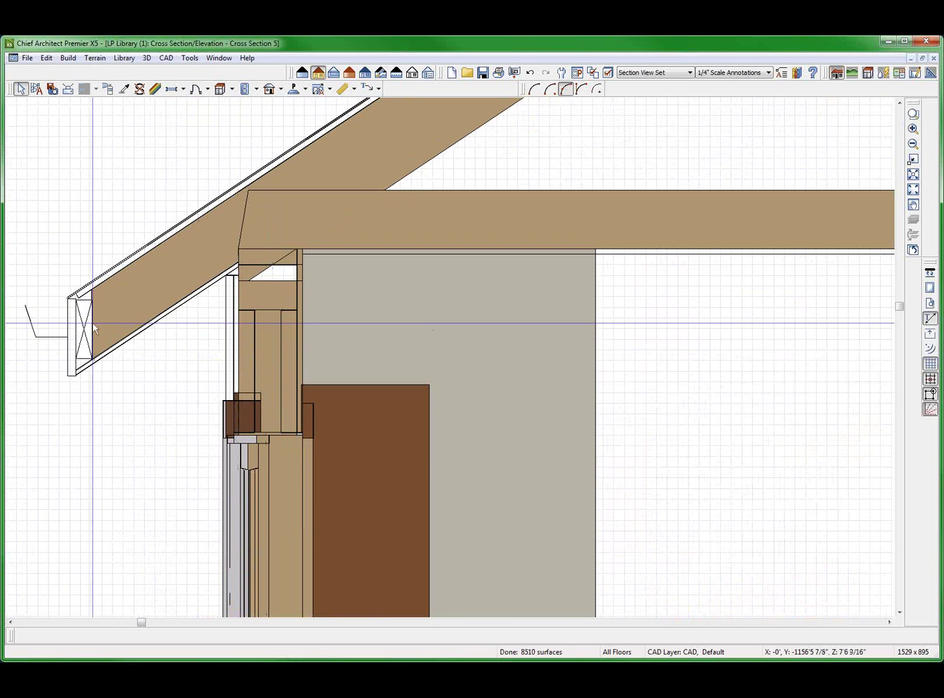
- Inspect the rafter and the ceiling joist above the children's area in the section
{"action": "scroll", "coordinate": [136, 346], "scroll_direction": "down", "scroll_amount": 2}
{"action": "left_click", "coordinate": [297, 193]}
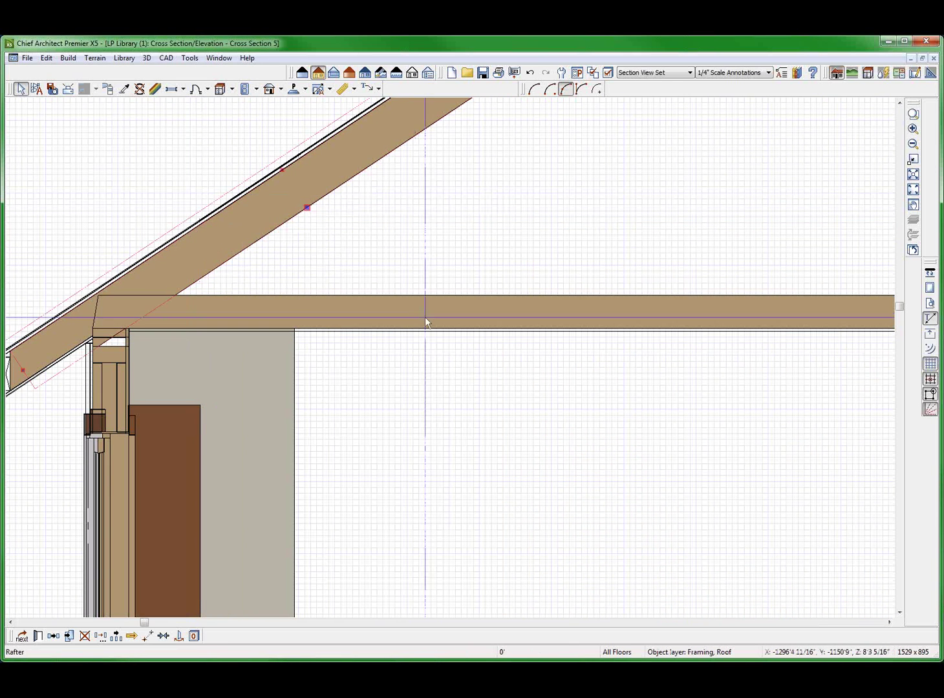
{"action": "left_click", "coordinate": [433, 306]}
{"action": "scroll", "coordinate": [103, 349], "scroll_direction": "down", "scroll_amount": 4}
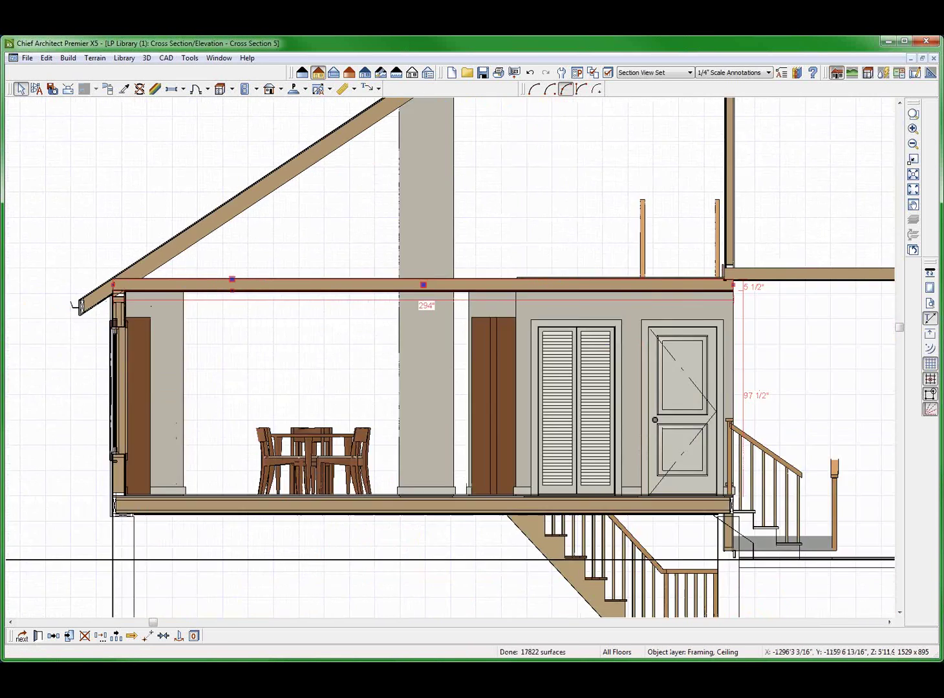
- Check the framing layers in the Section View Set's layer display options and leave them as they are
{"action": "scroll", "coordinate": [197, 426], "scroll_direction": "up", "scroll_amount": 3}
{"action": "key", "text": "Escape"}
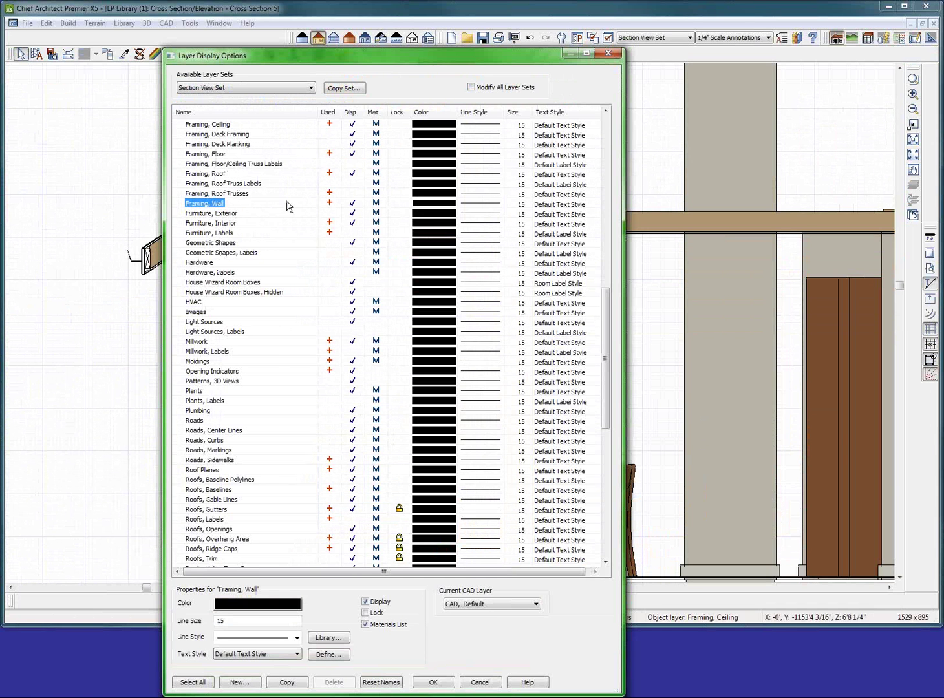
{"action": "left_click", "coordinate": [477, 683]}
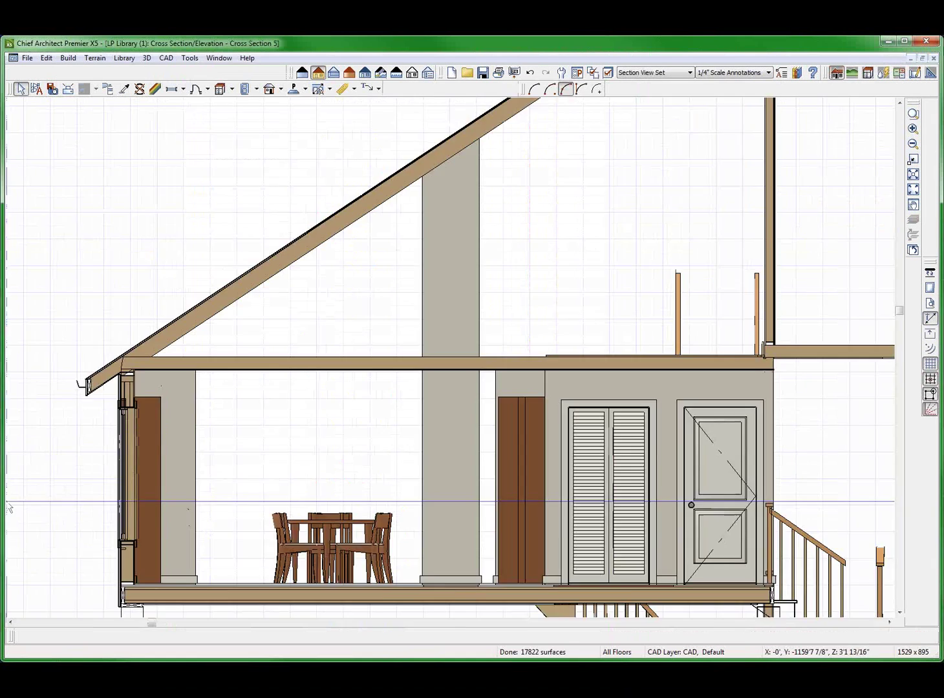
- Examine the rafter, ceiling joist and wall connection at the opposite eave of the section
{"action": "scroll", "coordinate": [62, 459], "scroll_direction": "down", "scroll_amount": 3}
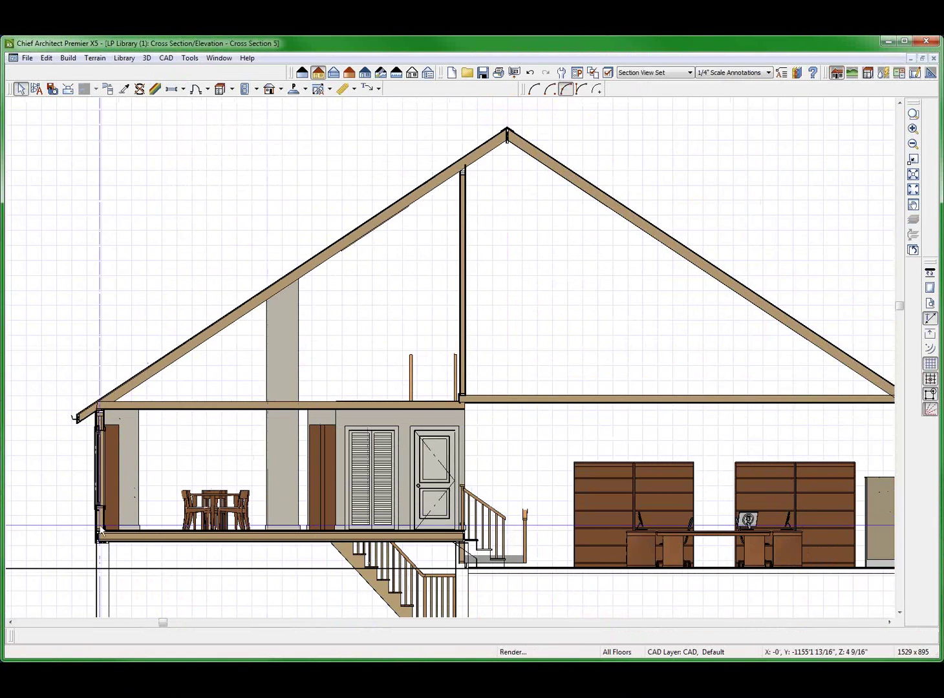
{"action": "scroll", "coordinate": [569, 558], "scroll_direction": "down", "scroll_amount": 2}
{"action": "scroll", "coordinate": [752, 439], "scroll_direction": "up", "scroll_amount": 7}
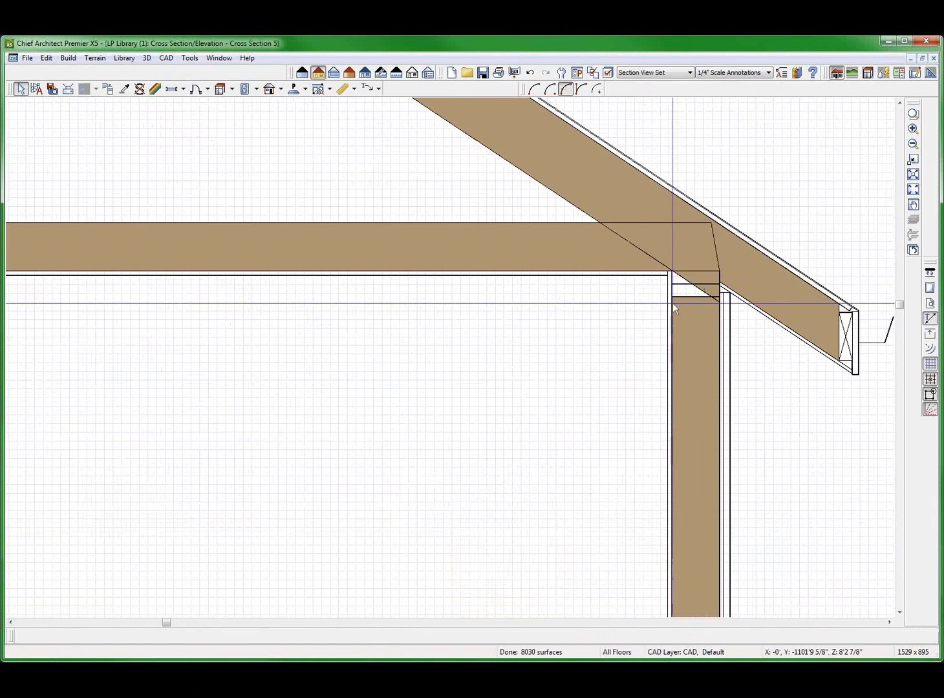
- Tile the open views side by side and make the floor plan the active view
{"action": "scroll", "coordinate": [672, 303], "scroll_direction": "down", "scroll_amount": 3}
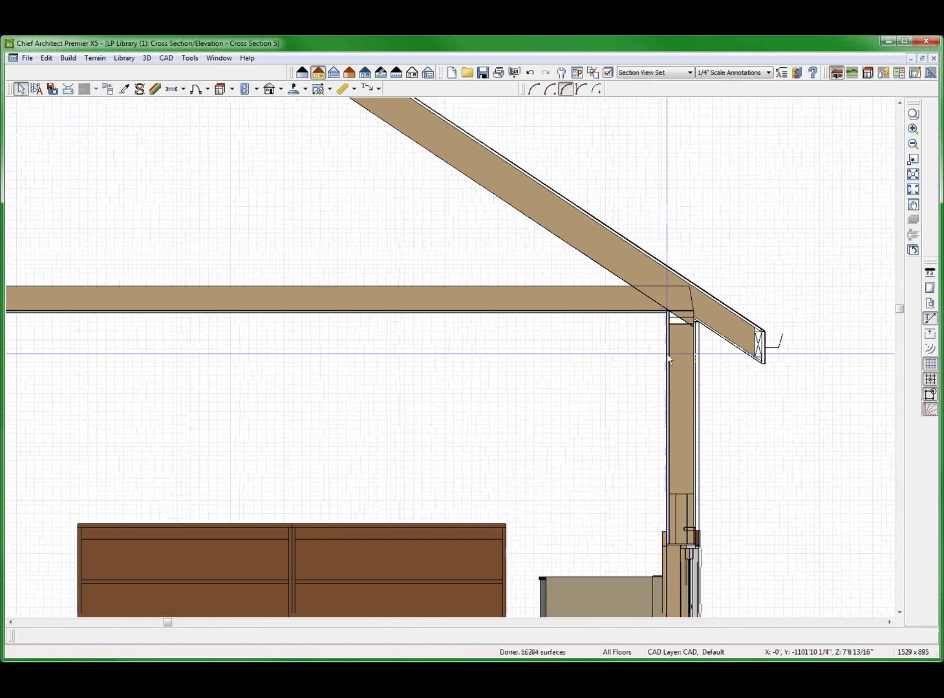
{"action": "key", "text": "F7"}
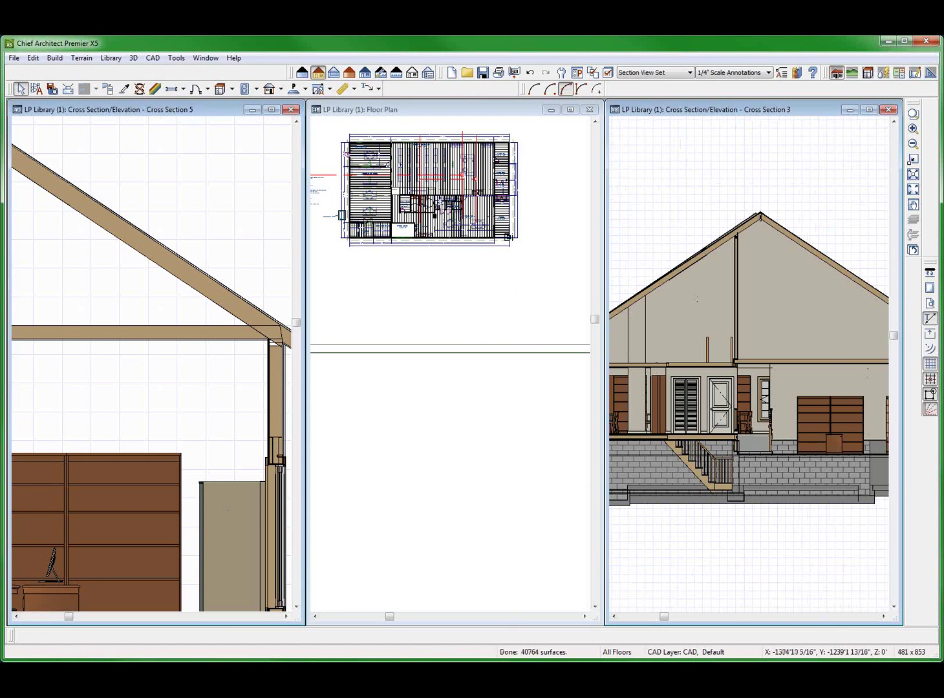
{"action": "left_click", "coordinate": [476, 381]}
{"action": "scroll", "coordinate": [475, 388], "scroll_direction": "down", "scroll_amount": 5}
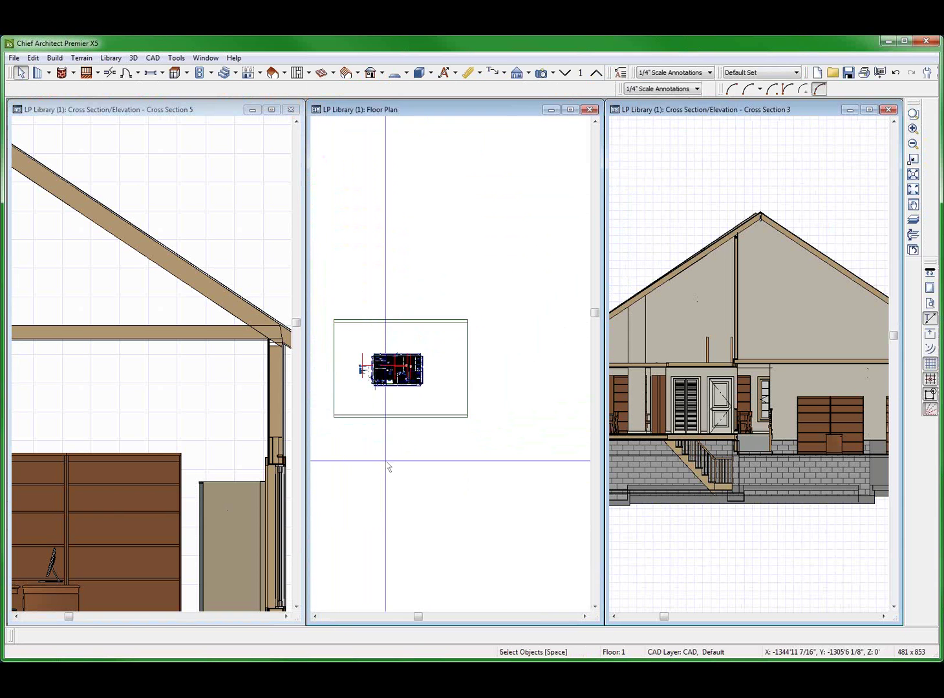
{"action": "scroll", "coordinate": [362, 439], "scroll_direction": "up", "scroll_amount": 3}
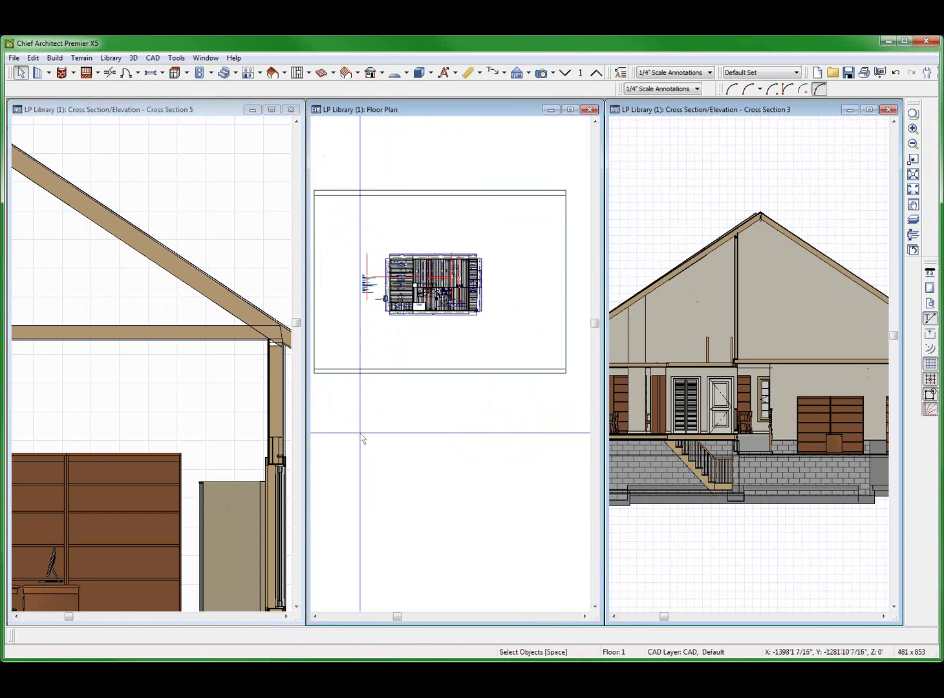
- Draw a small rectangular polyline, about 54' in perimeter, in the empty area below the lot in the floor plan
{"action": "key", "text": "shift+r"}
{"action": "left_click", "coordinate": [410, 388]}
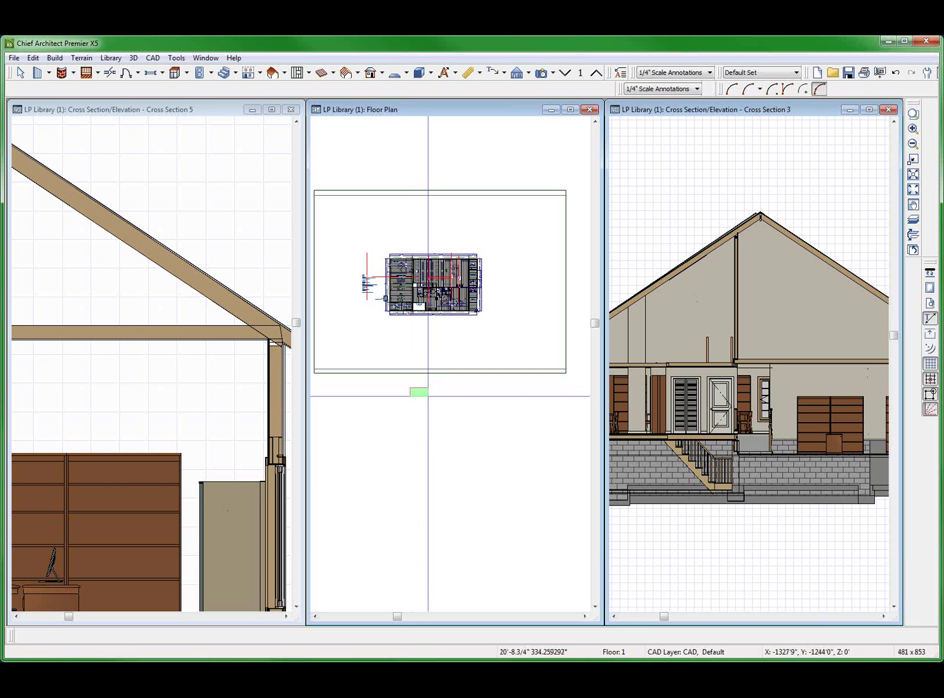
{"action": "left_click", "coordinate": [427, 404]}
{"action": "scroll", "coordinate": [425, 398], "scroll_direction": "up", "scroll_amount": 4}
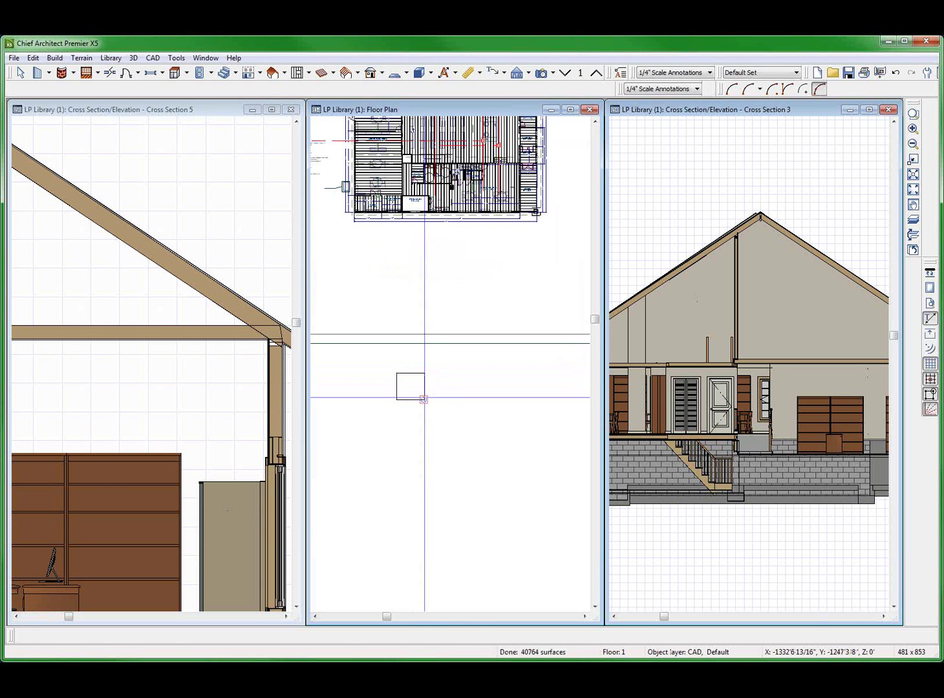
- Move the small rectangle to the absolute origin at X position 0 and Y position 0
{"action": "key", "text": "ctrl+e"}
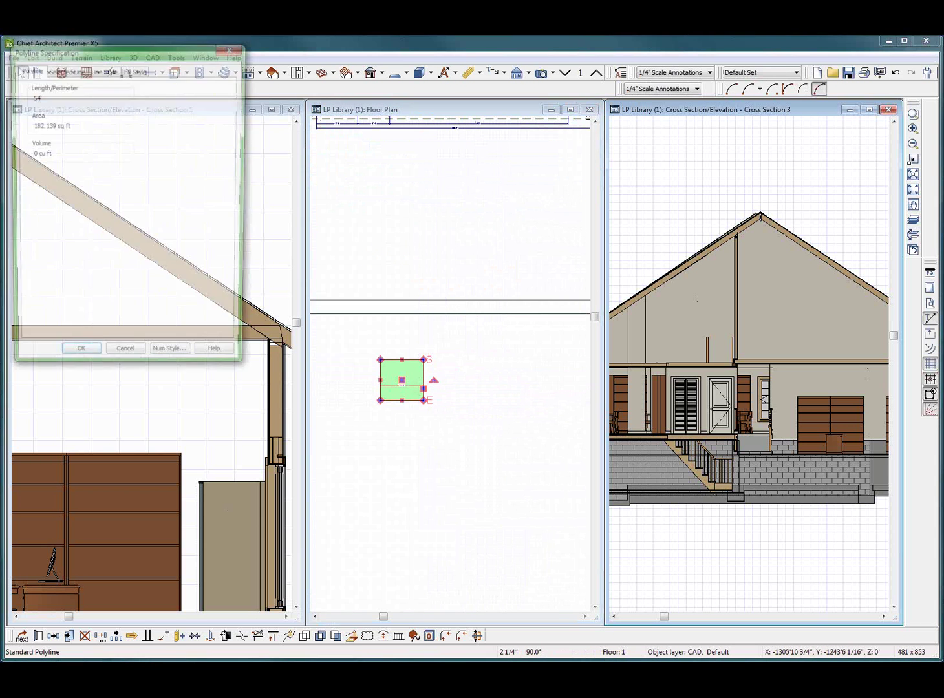
{"action": "left_click", "coordinate": [143, 361]}
{"action": "key", "text": "ctrl+t"}
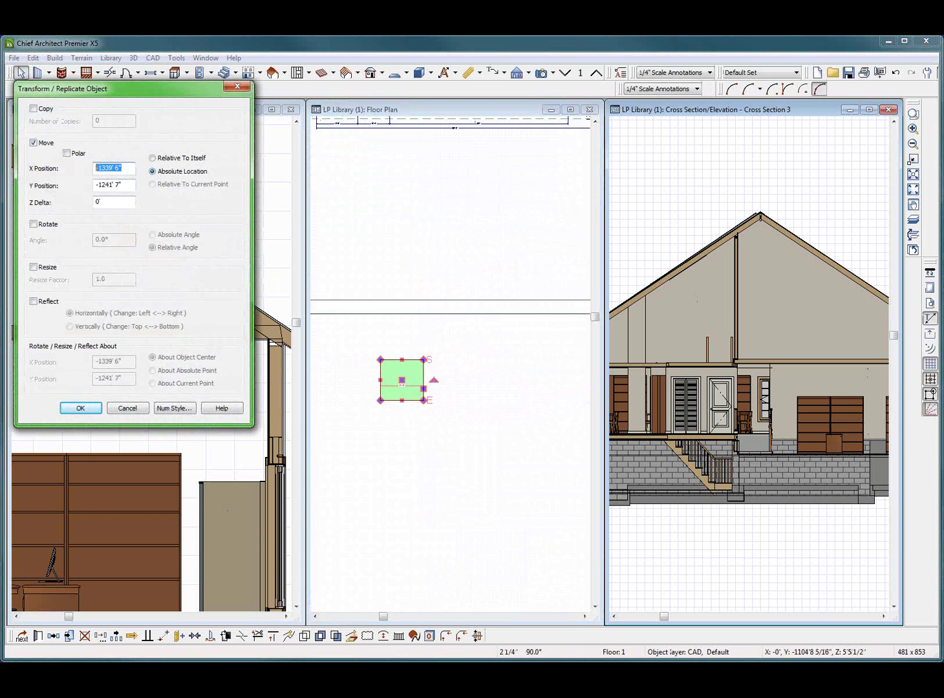
{"action": "type", "text": "0"}
{"action": "key", "text": "Tab"}
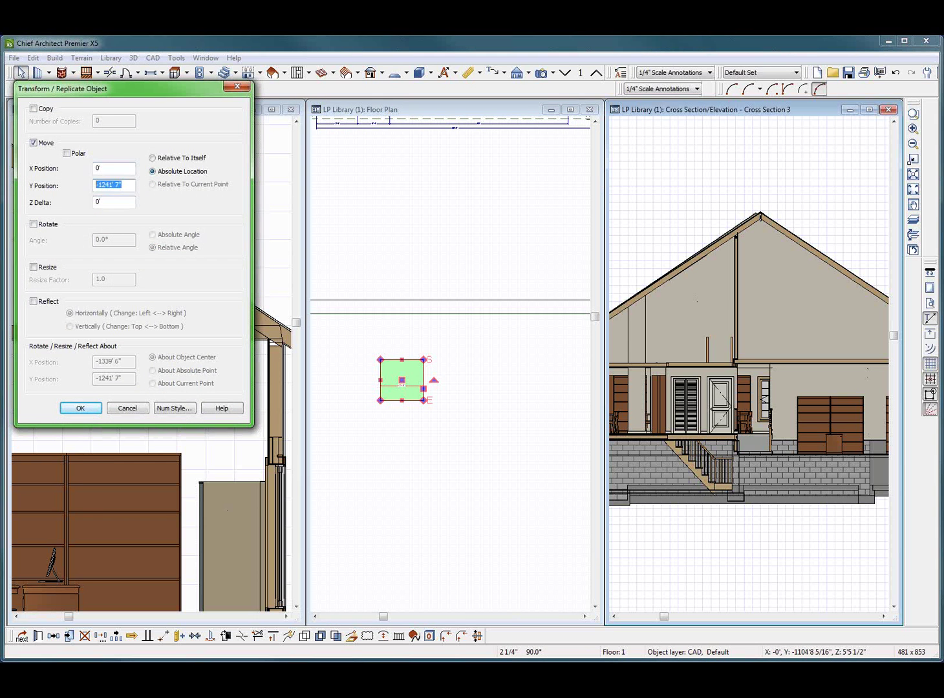
{"action": "key", "text": "Return"}
- Maximize the floor plan and examine where the small rectangle at the origin lies relative to the library building
{"action": "scroll", "coordinate": [372, 287], "scroll_direction": "down", "scroll_amount": 3}
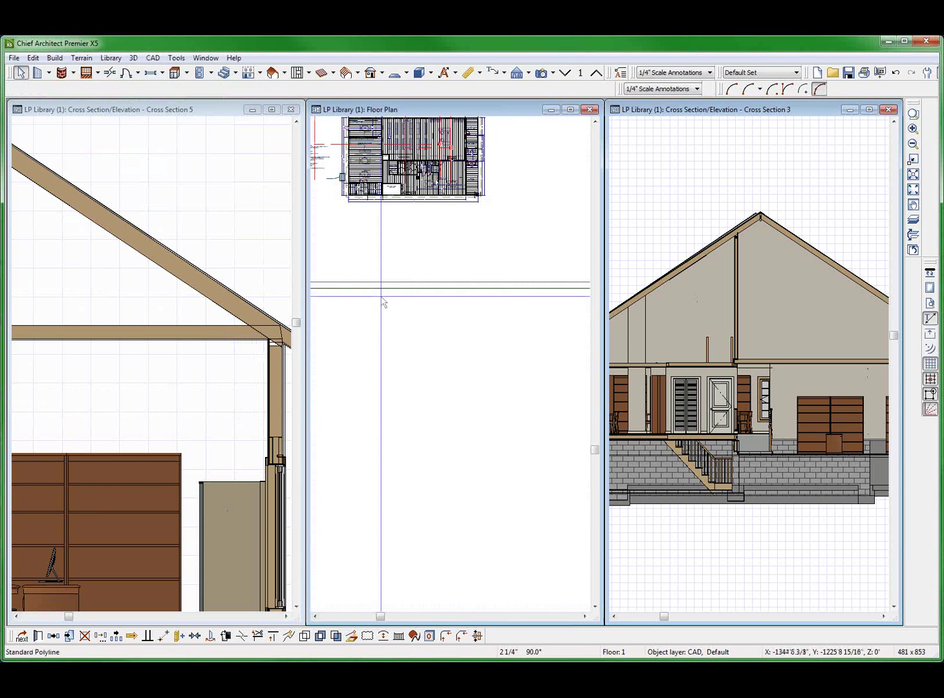
{"action": "scroll", "coordinate": [404, 364], "scroll_direction": "down", "scroll_amount": 5}
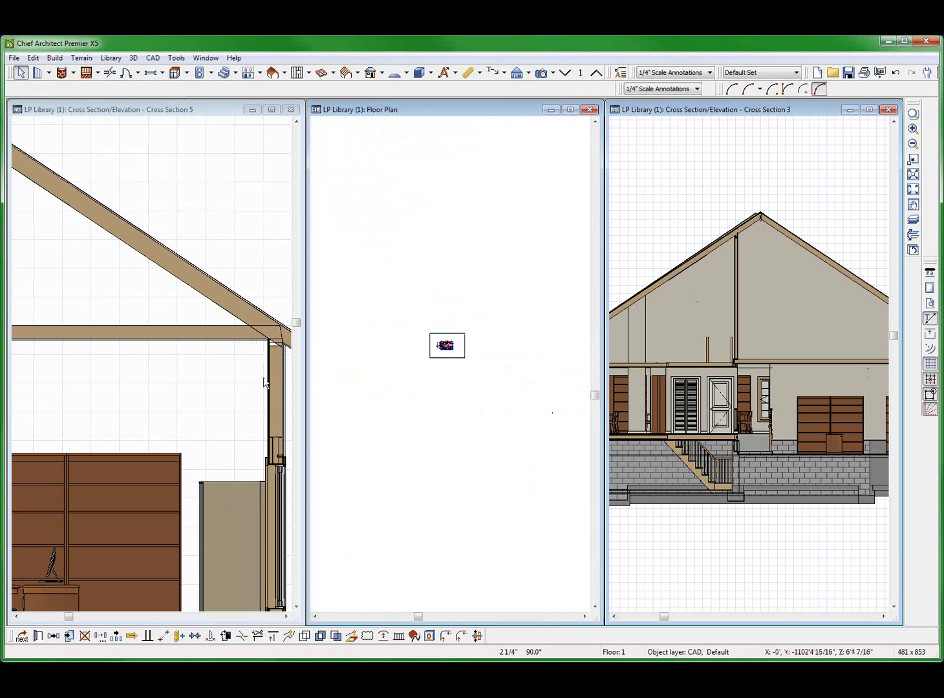
{"action": "scroll", "coordinate": [436, 299], "scroll_direction": "up", "scroll_amount": 6}
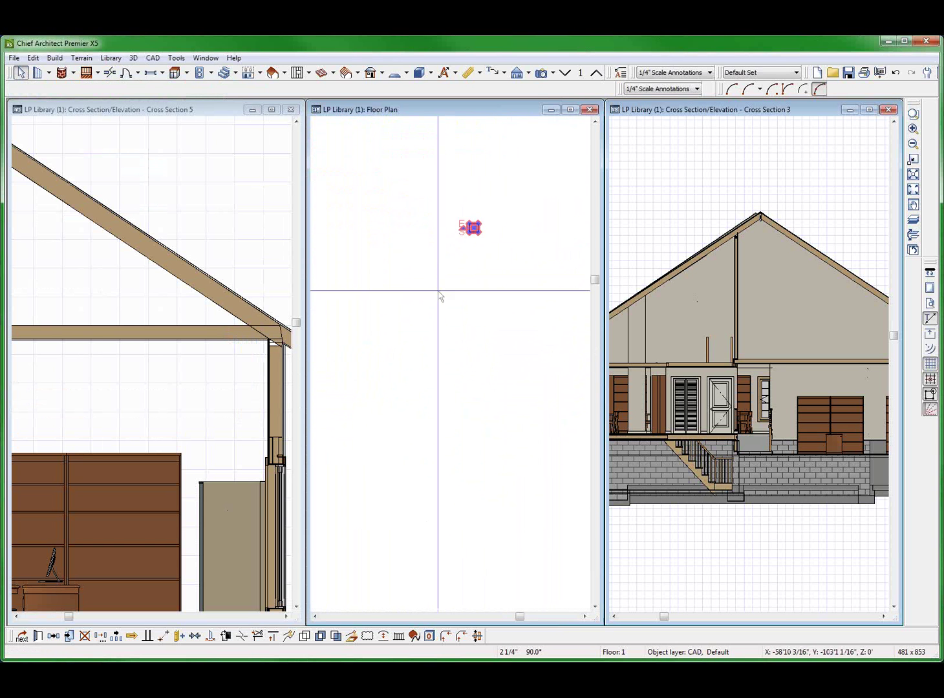
{"action": "scroll", "coordinate": [520, 145], "scroll_direction": "up", "scroll_amount": 1}
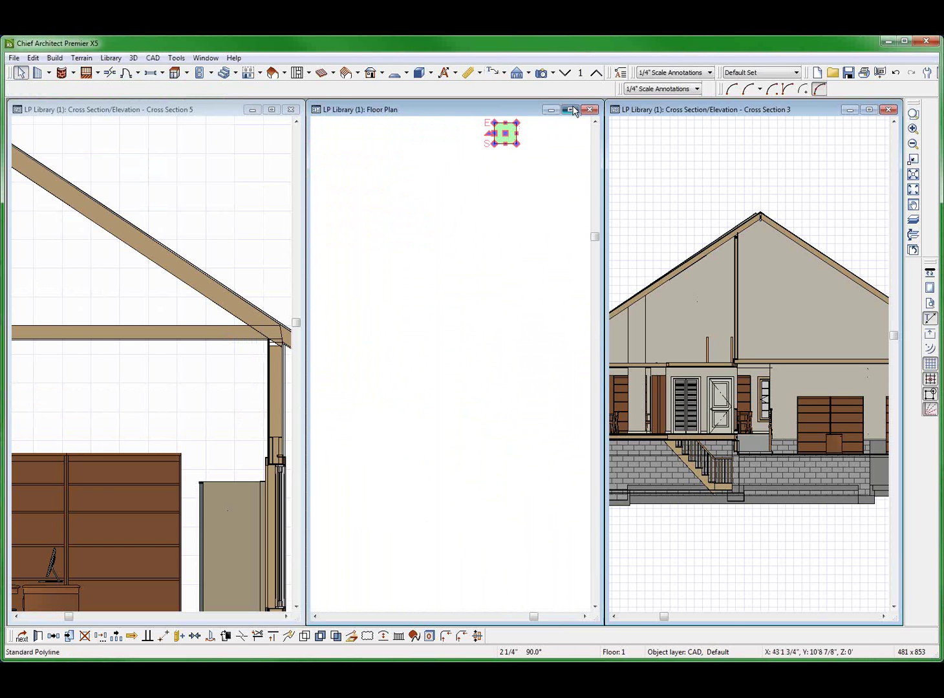
{"action": "left_click", "coordinate": [572, 110]}
{"action": "scroll", "coordinate": [637, 172], "scroll_direction": "down", "scroll_amount": 3}
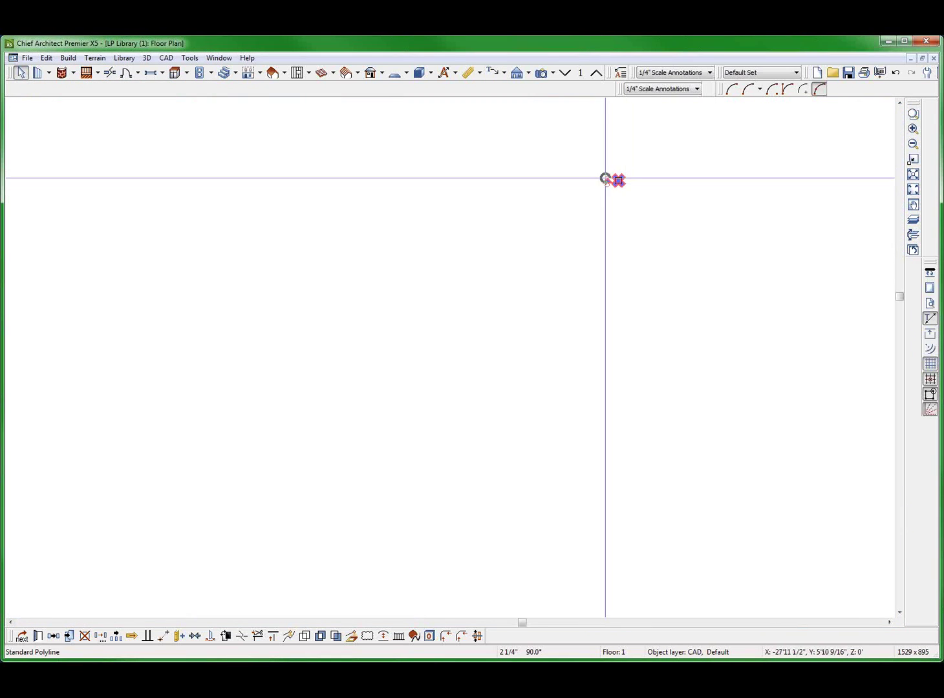
{"action": "scroll", "coordinate": [613, 217], "scroll_direction": "down", "scroll_amount": 2}
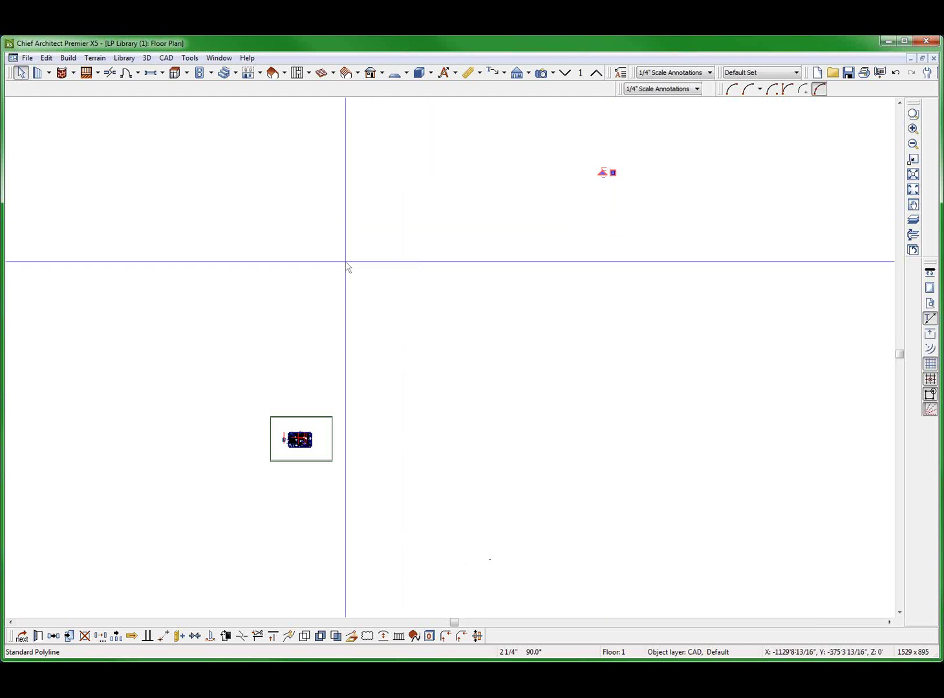
- Draw a large rectangular polyline from the small rectangle at the origin towards the library lot
{"action": "left_click", "coordinate": [365, 271]}
{"action": "scroll", "coordinate": [624, 170], "scroll_direction": "down", "scroll_amount": 2}
{"action": "key", "text": "shift+p"}
{"action": "left_click_drag", "start_coordinate": [615, 170], "coordinate": [421, 320]}
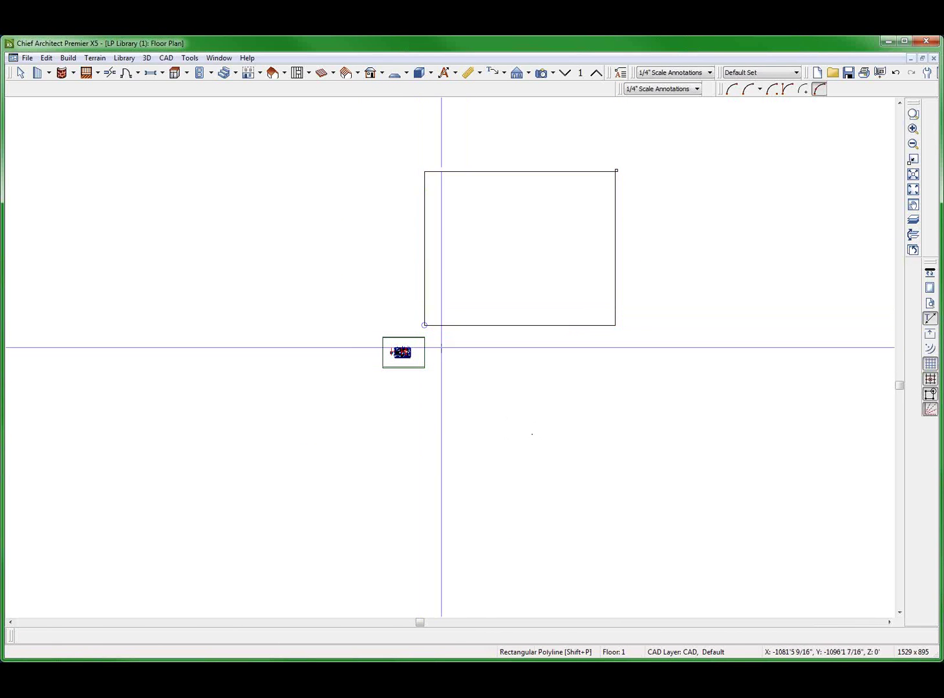
{"action": "key", "text": "space"}
- Stretch the large rectangle's lower and left edges until its corner reaches the library building, making it about 1268' by 1075' 6"
{"action": "scroll", "coordinate": [456, 341], "scroll_direction": "up", "scroll_amount": 3}
{"action": "left_click", "coordinate": [485, 317]}
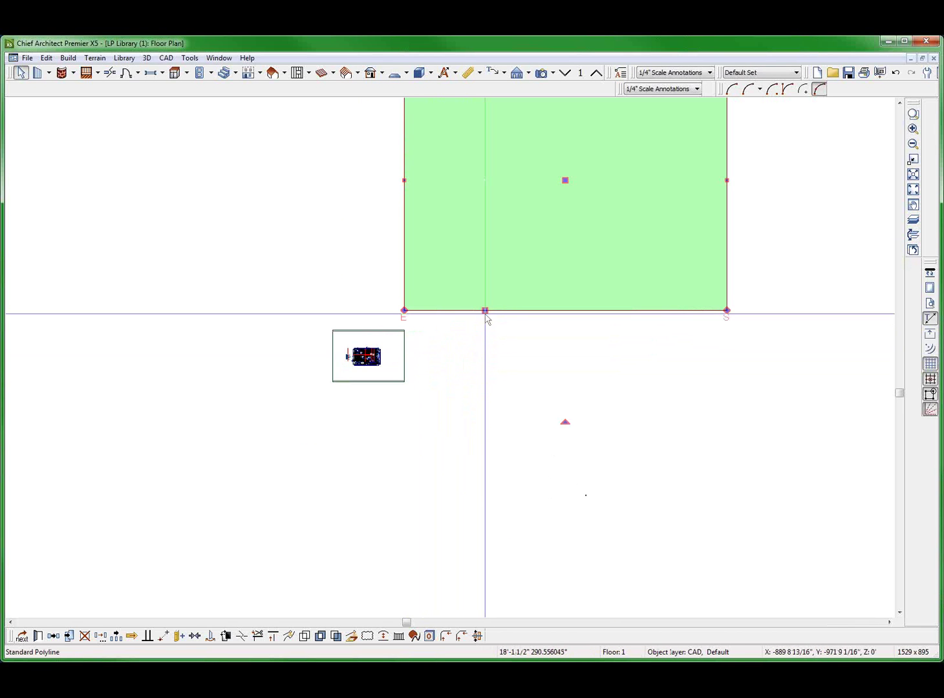
{"action": "left_click_drag", "start_coordinate": [485, 311], "coordinate": [431, 343]}
{"action": "left_click_drag", "start_coordinate": [402, 291], "coordinate": [380, 358]}
{"action": "left_click", "coordinate": [458, 394]}
{"action": "scroll", "coordinate": [458, 394], "scroll_direction": "down", "scroll_amount": 1}
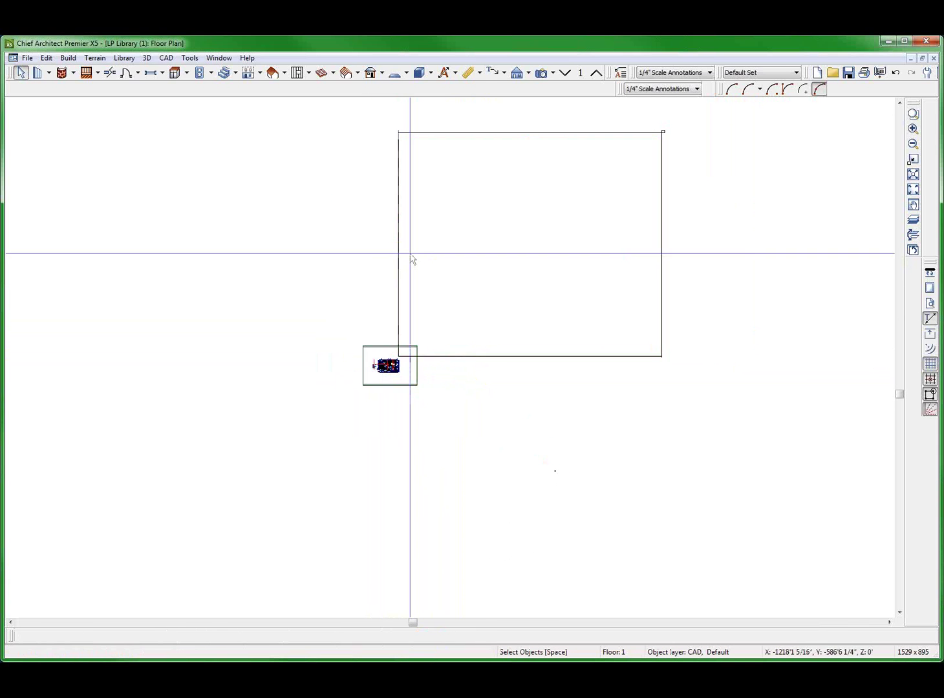
- Check the large rectangle's horizontal and vertical dimensions between the origin and the building, leaving them as they are
{"action": "left_click", "coordinate": [397, 264]}
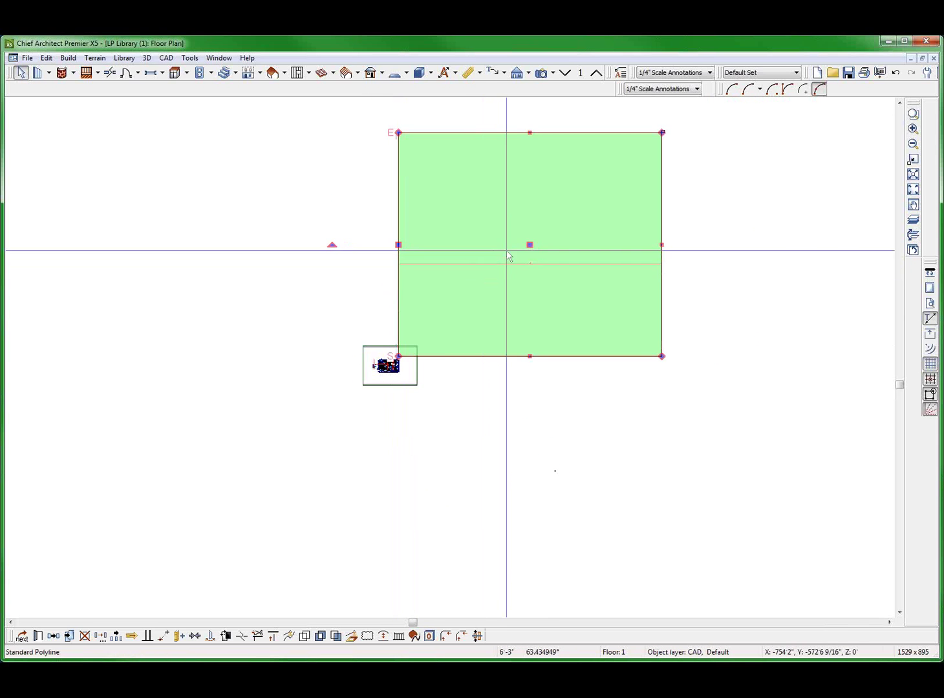
{"action": "left_click", "coordinate": [535, 270]}
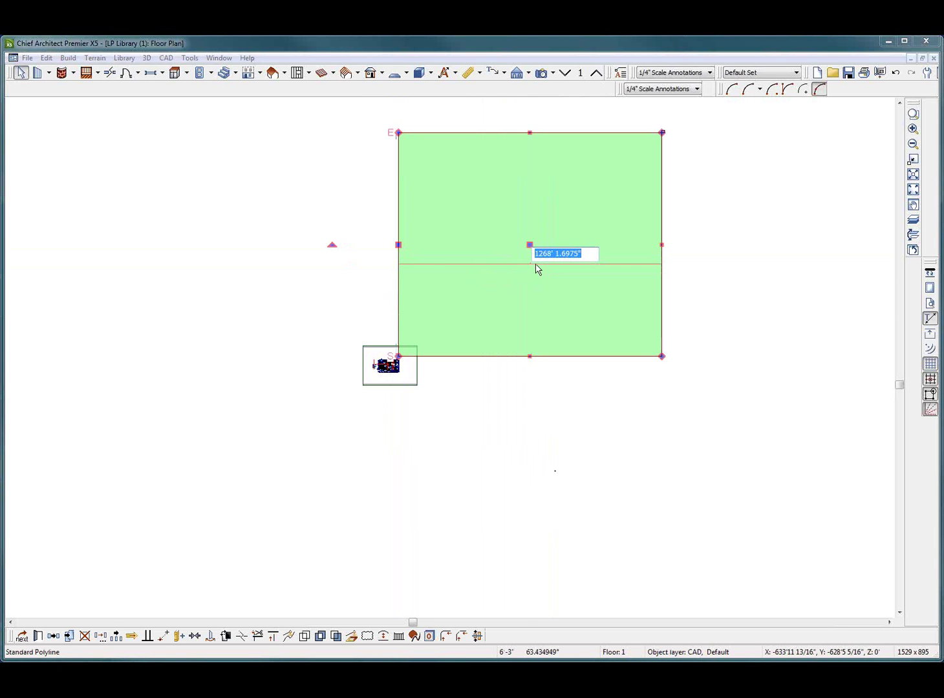
{"action": "key", "text": "Escape"}
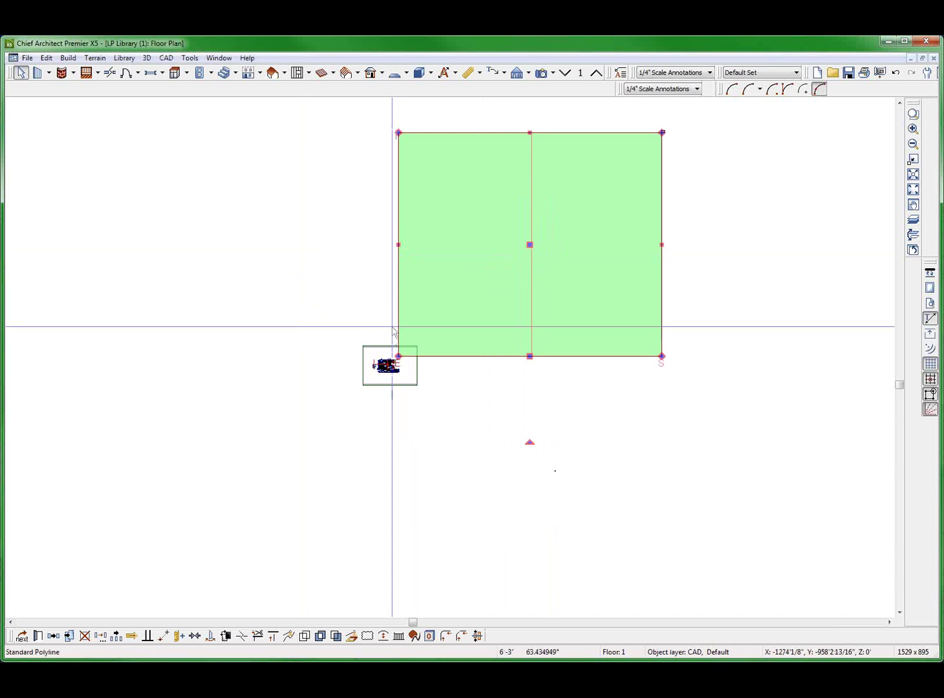
{"action": "left_click", "coordinate": [577, 353]}
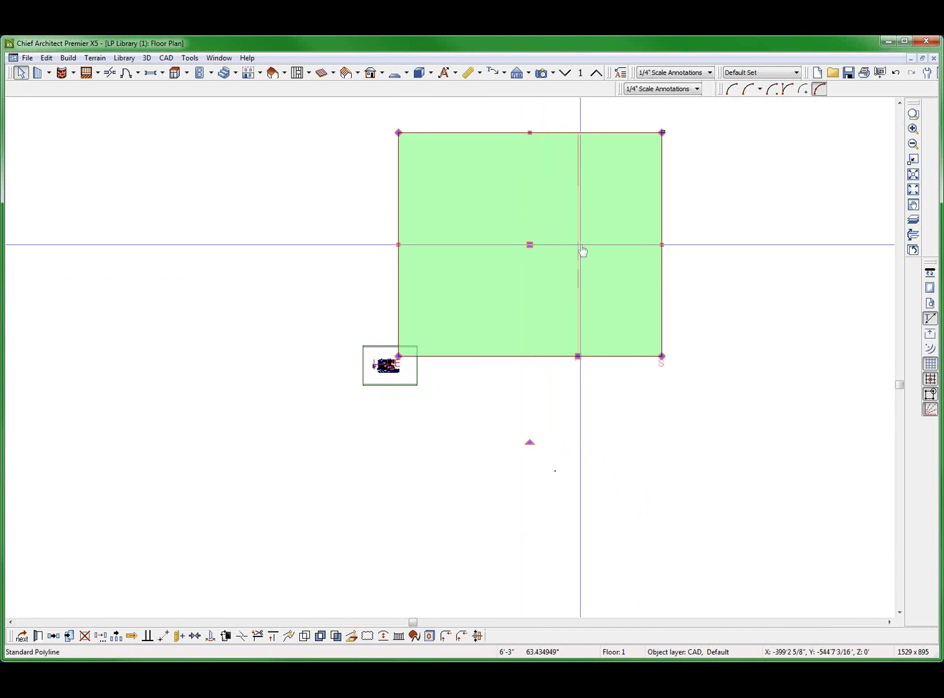
{"action": "left_click", "coordinate": [579, 245]}
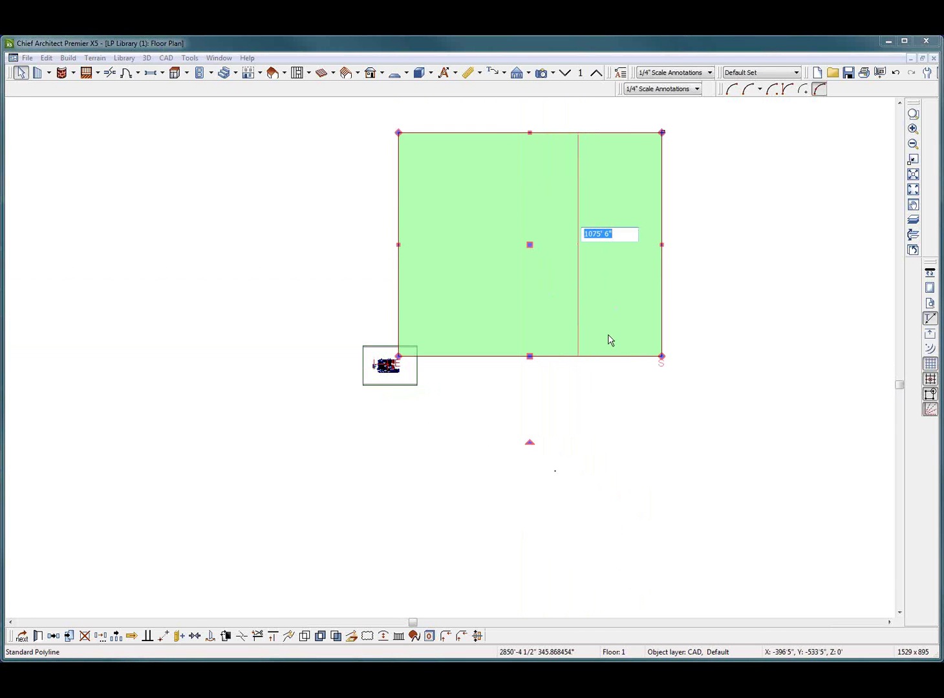
{"action": "key", "text": "BackSpace"}
{"action": "key", "text": "Escape"}
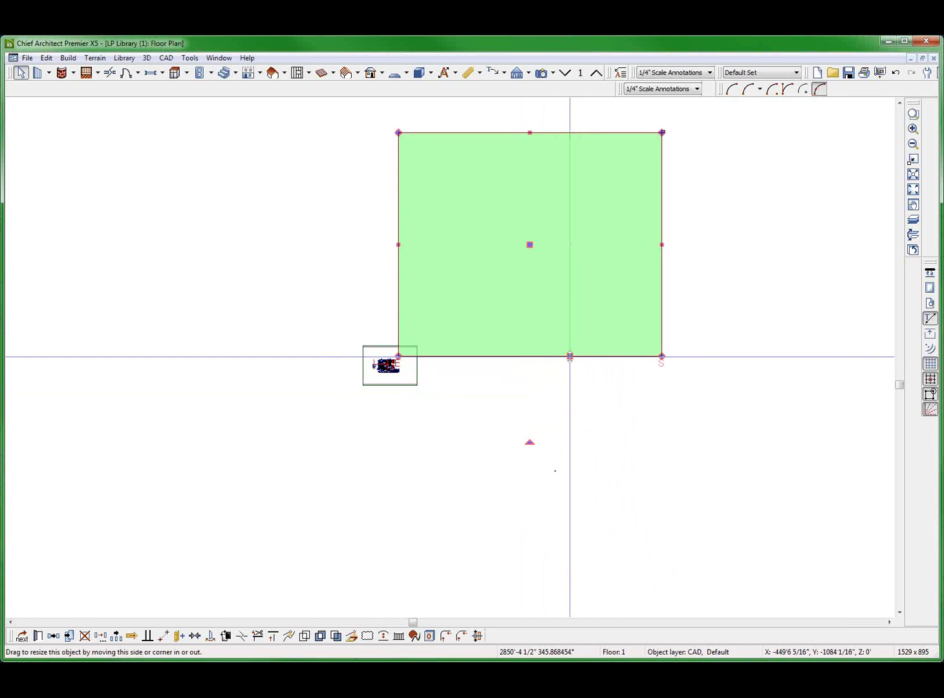
- Delete the large rectangle spanning from the origin to the library building
{"action": "key", "text": "Delete"}
{"action": "scroll", "coordinate": [322, 392], "scroll_direction": "up", "scroll_amount": 4}
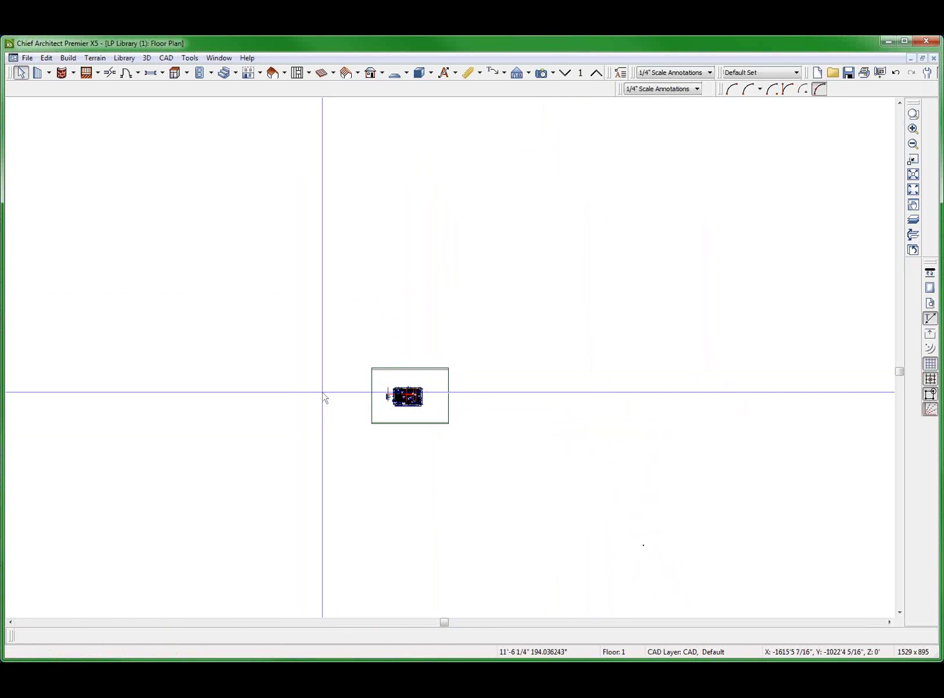
{"action": "scroll", "coordinate": [478, 452], "scroll_direction": "up", "scroll_amount": 3}
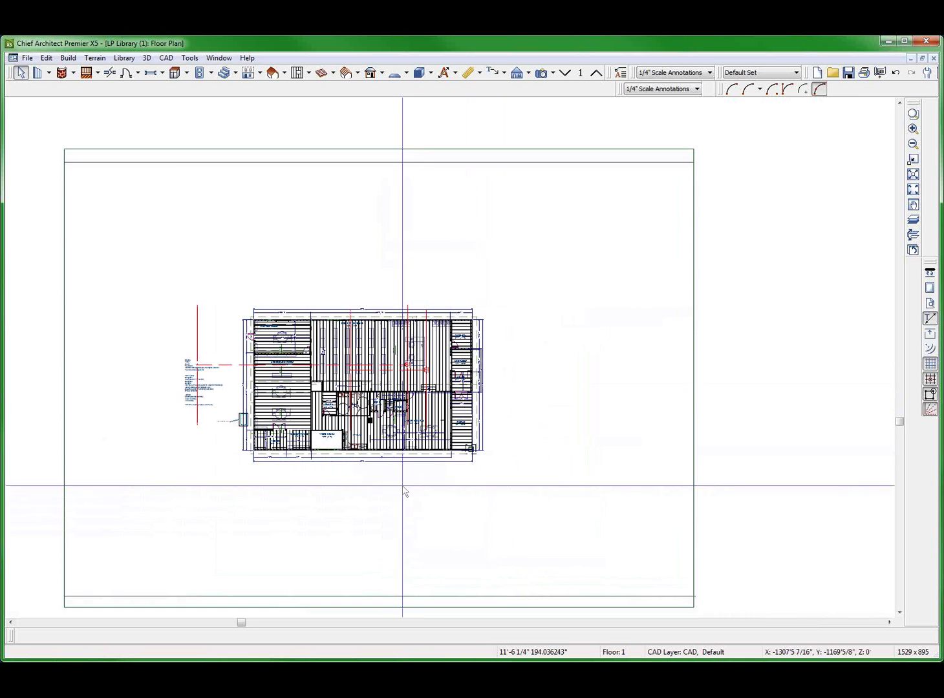
{"action": "scroll", "coordinate": [325, 461], "scroll_direction": "up", "scroll_amount": 2}
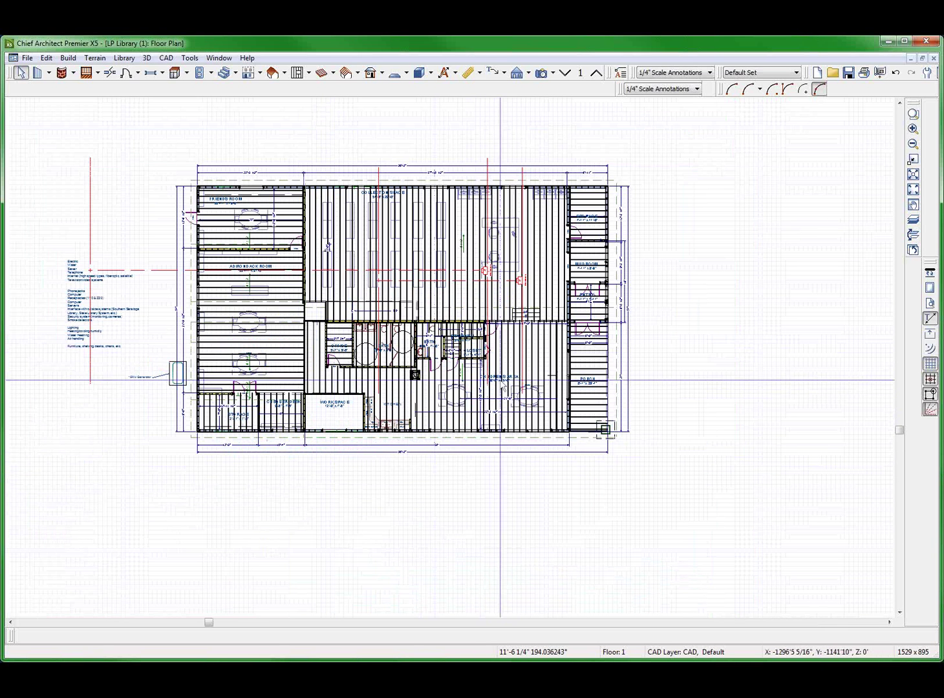
- Select the ceiling joist above the children's area and examine its position in the floor plan
{"action": "left_click", "coordinate": [526, 352]}
{"action": "scroll", "coordinate": [440, 381], "scroll_direction": "up", "scroll_amount": 3}
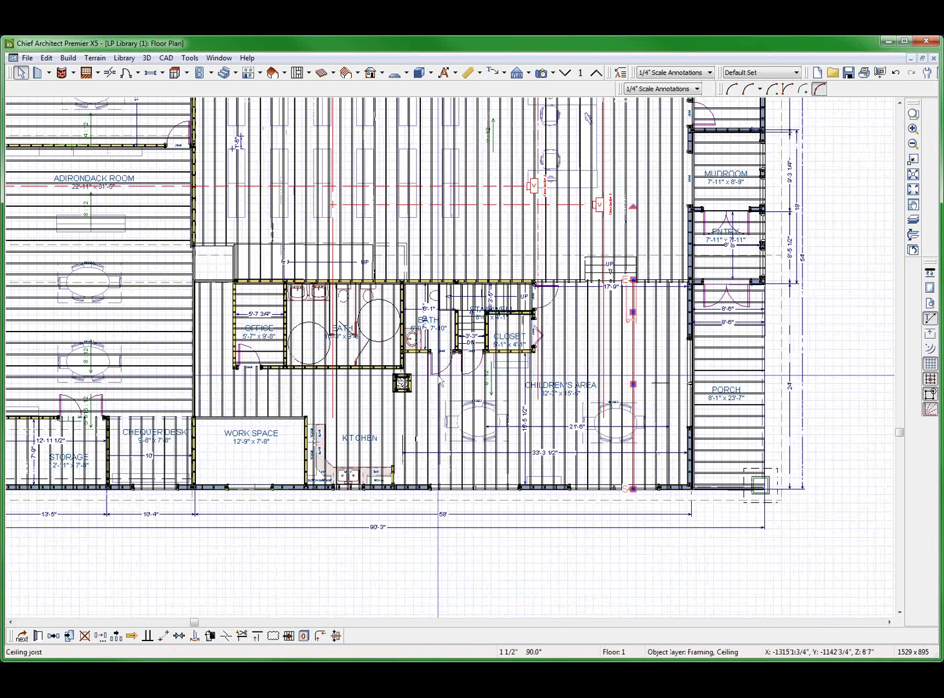
{"action": "scroll", "coordinate": [440, 382], "scroll_direction": "down", "scroll_amount": 6}
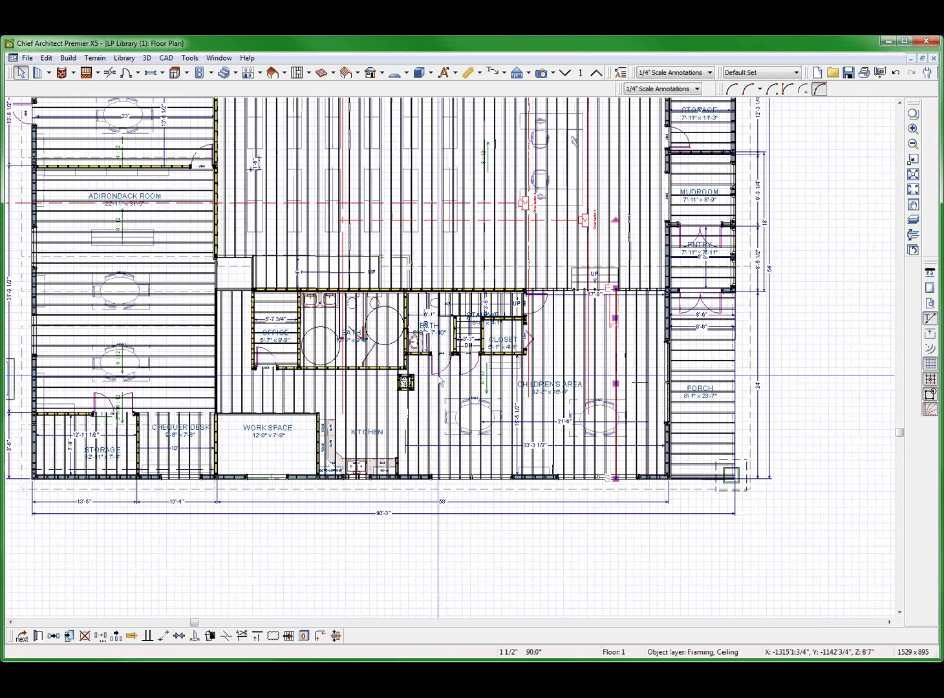